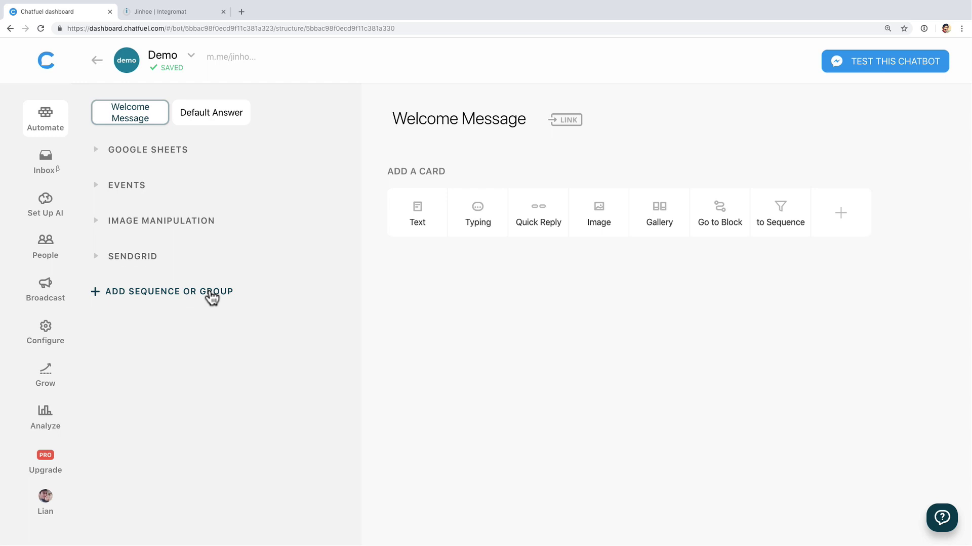
Step: Create a new block group and rename it from the default name to MAILCHIMP
left_click(212, 297)
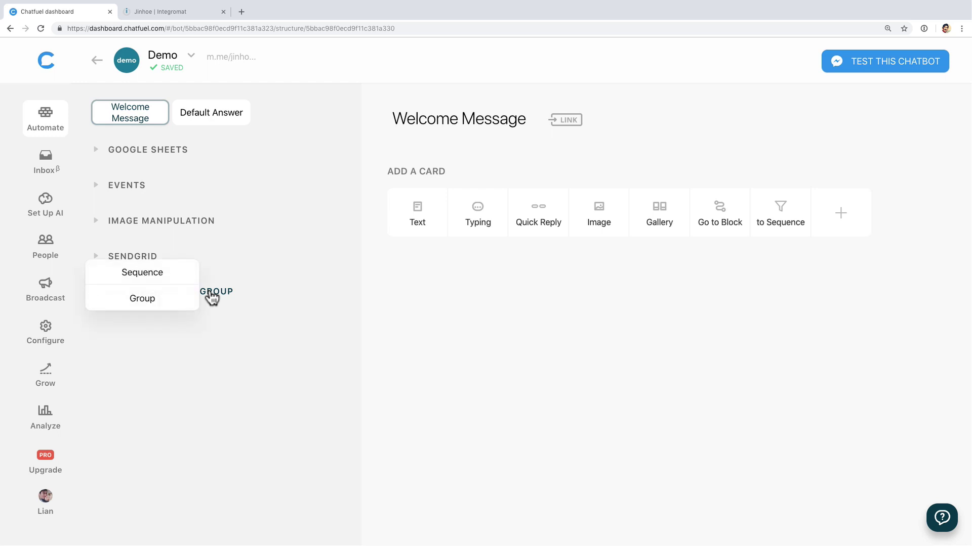
left_click(143, 299)
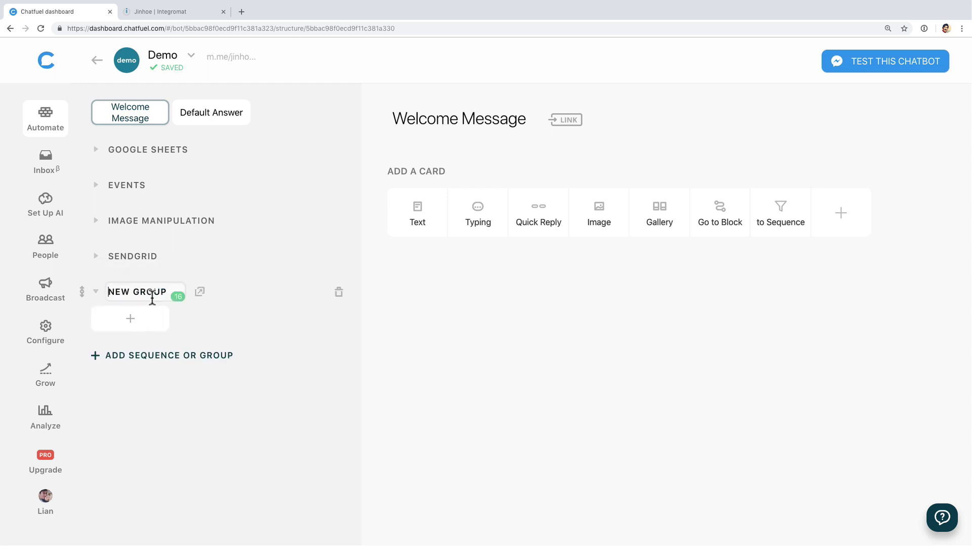
double_click(150, 292)
key("ctrl+a")
type("MAILCHIMP")
key("Return")
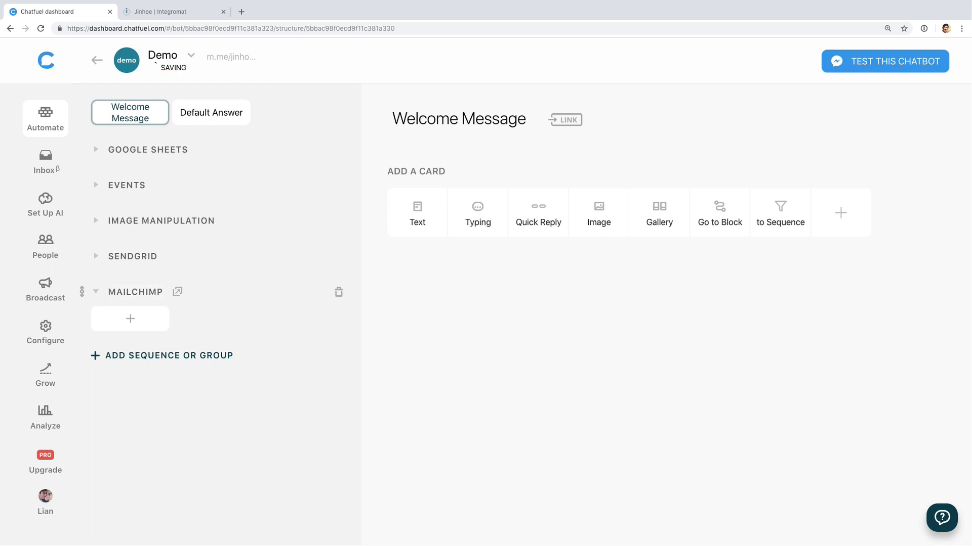
Step: Add a block named mailchimp to MAILCHIMP with a 1.2-second typing card
left_click(135, 324)
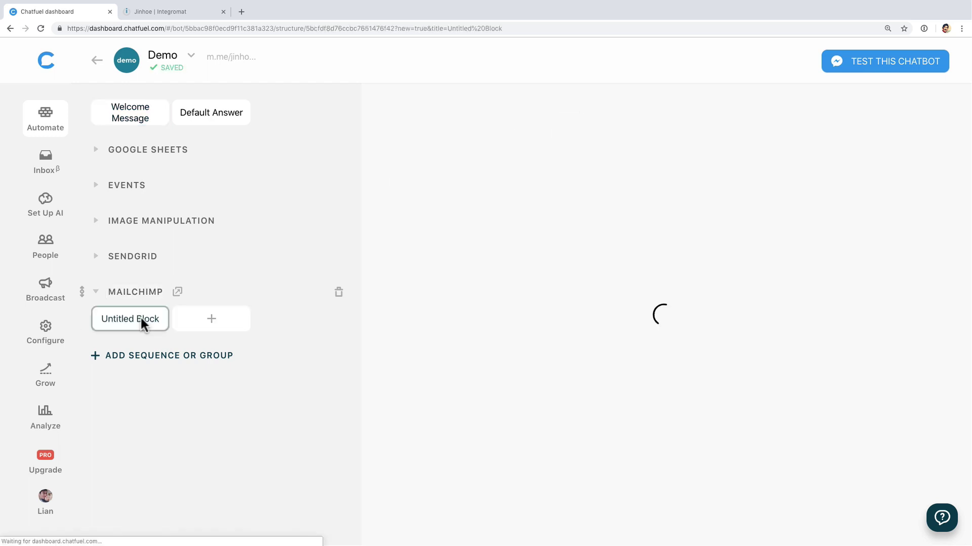
type("mailchimp")
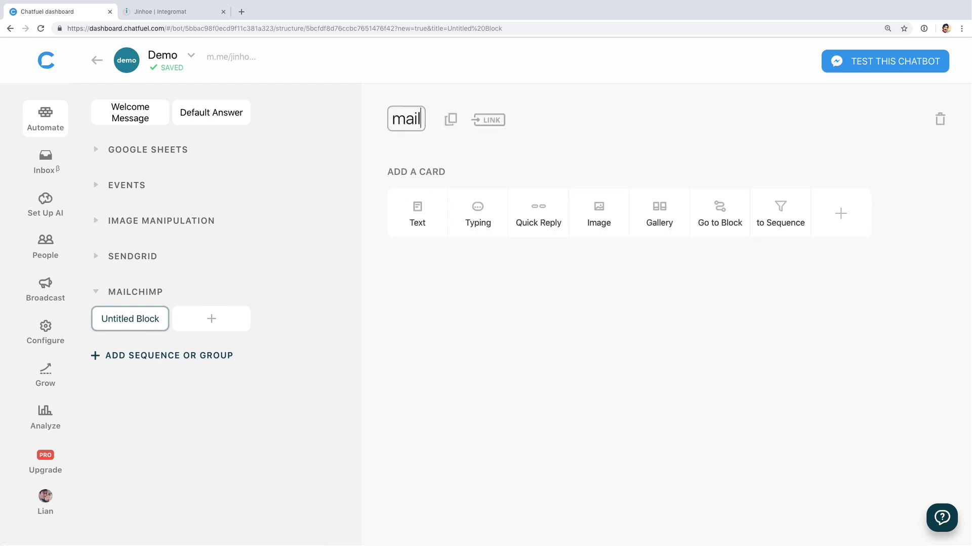
key("Return")
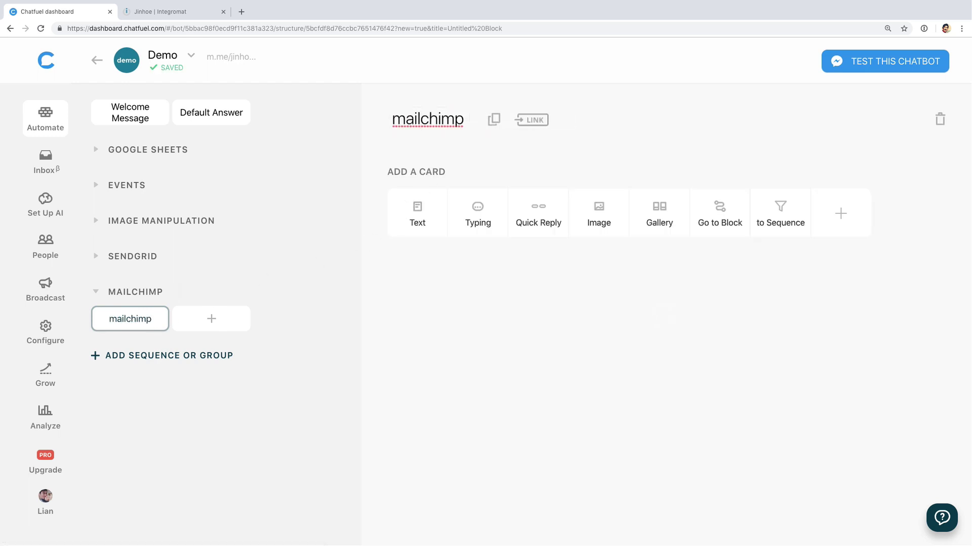
left_click(478, 211)
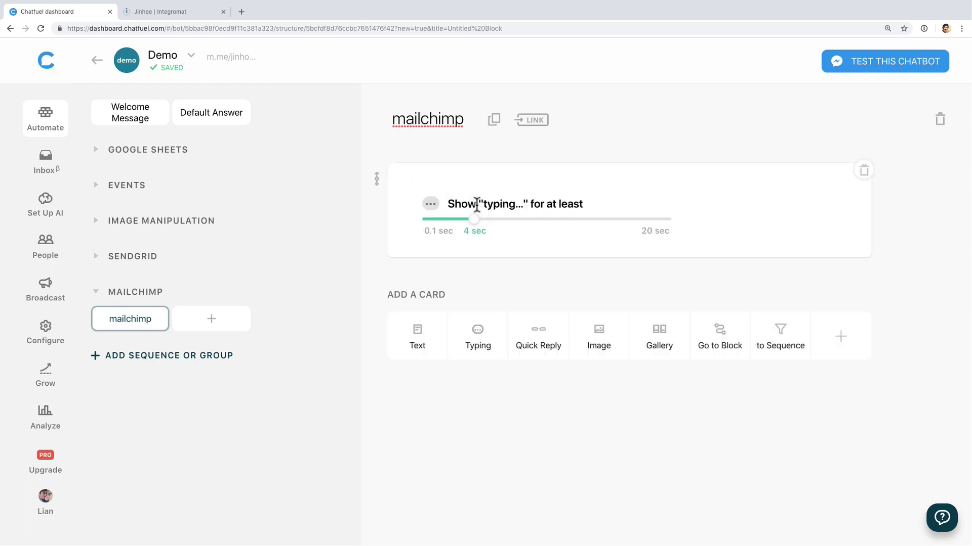
left_click_drag(468, 220, 442, 220)
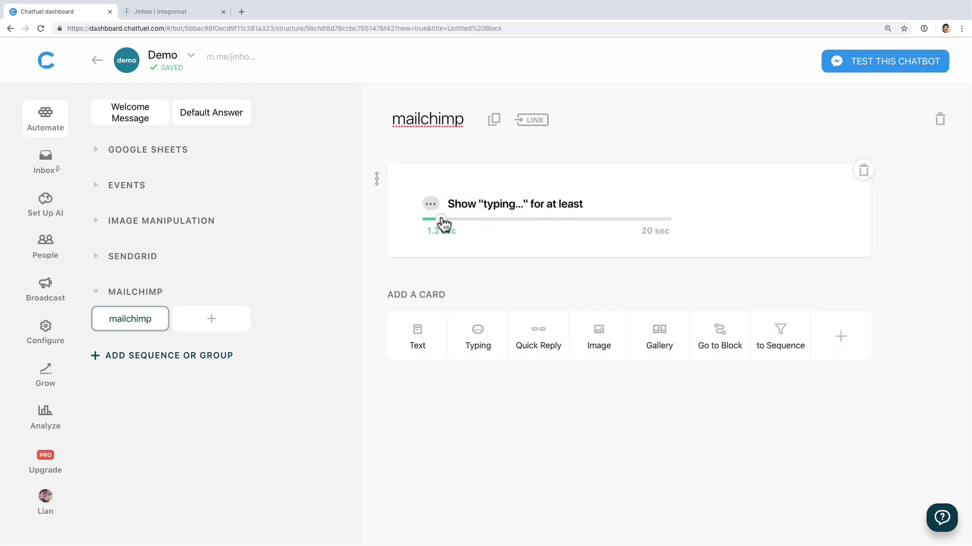
Step: Add a User Email card asking 'Please enter your email.' that saves to userEmail
left_click(840, 334)
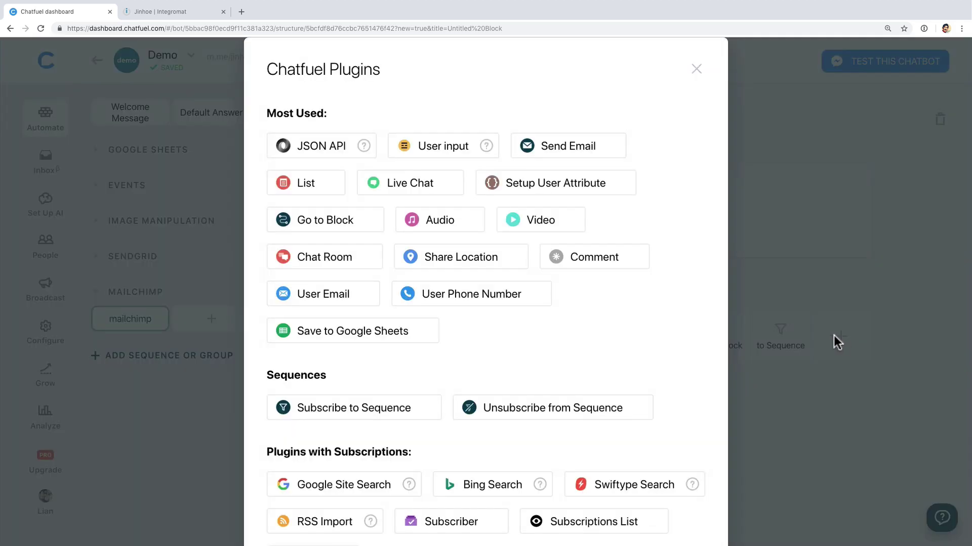
left_click(343, 298)
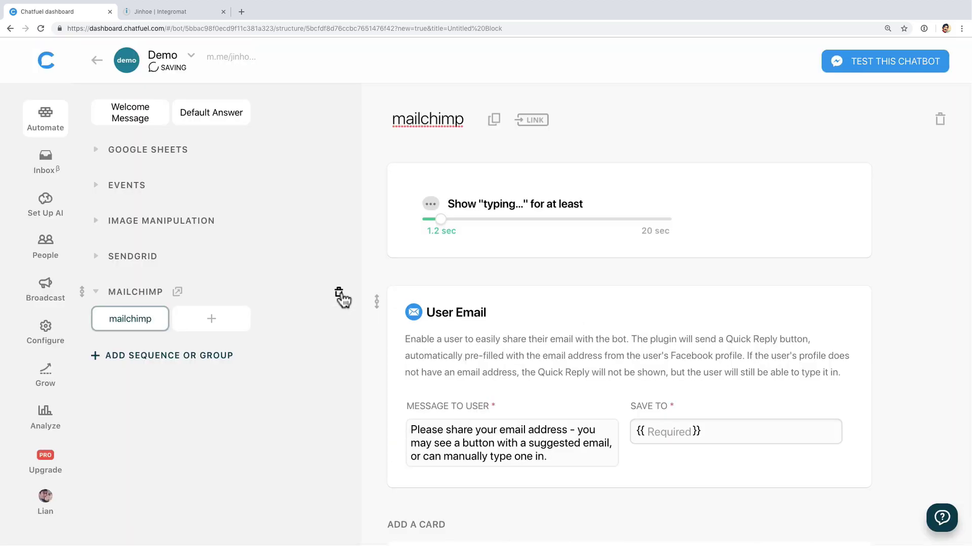
triple_click(531, 438)
type("Ple")
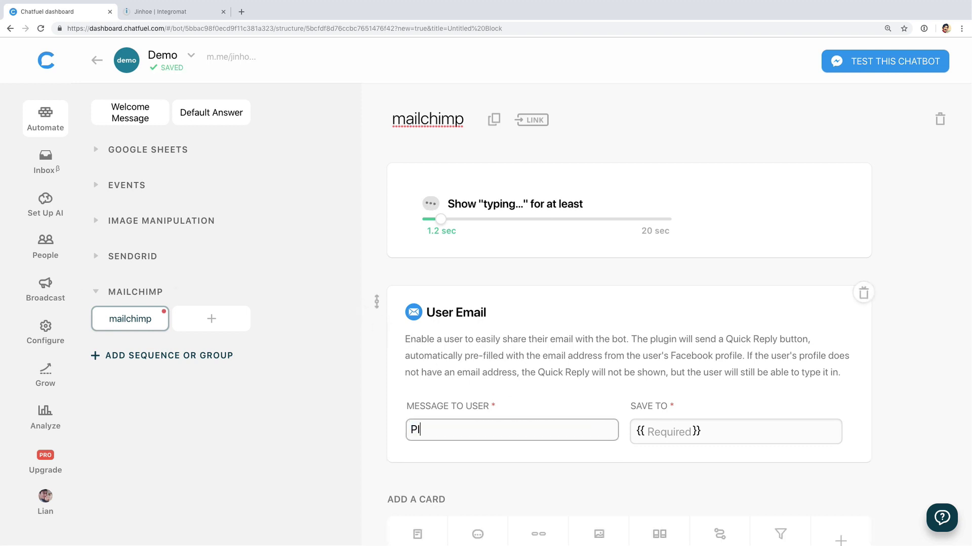
type("ase enter your email.")
left_click(667, 436)
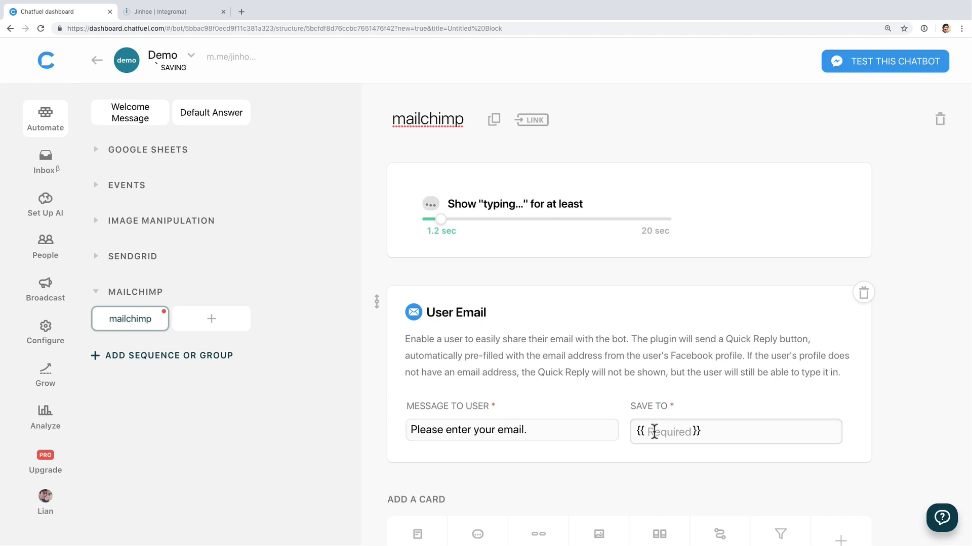
type("userEmail")
left_click(657, 469)
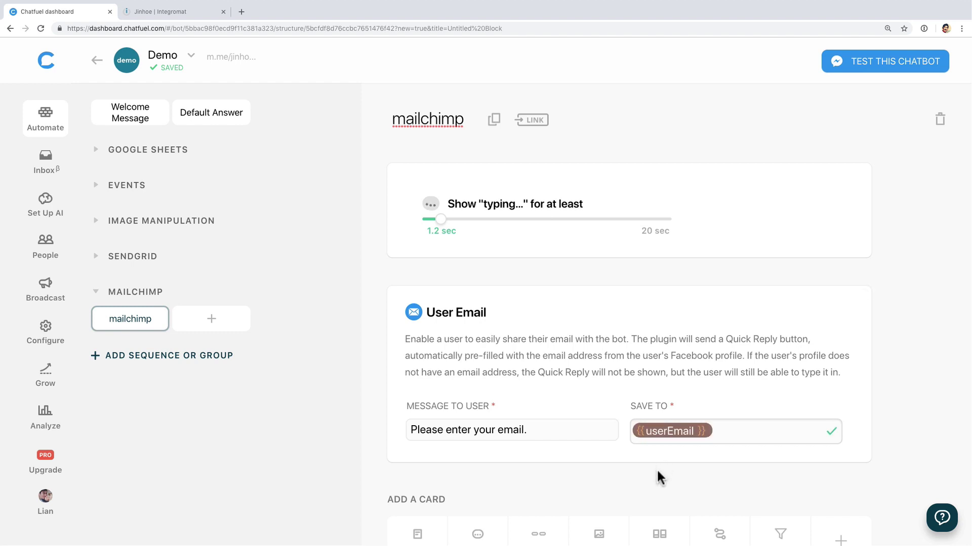
scroll(657, 468, "down", 2)
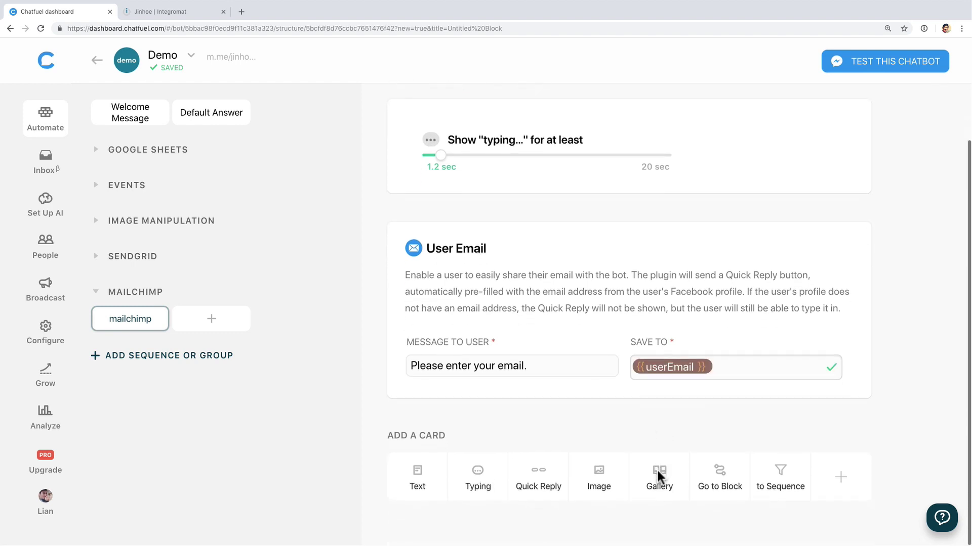
Step: Add a JSON API card sending the userEmail, first name and last name attributes
left_click(841, 481)
left_click(318, 149)
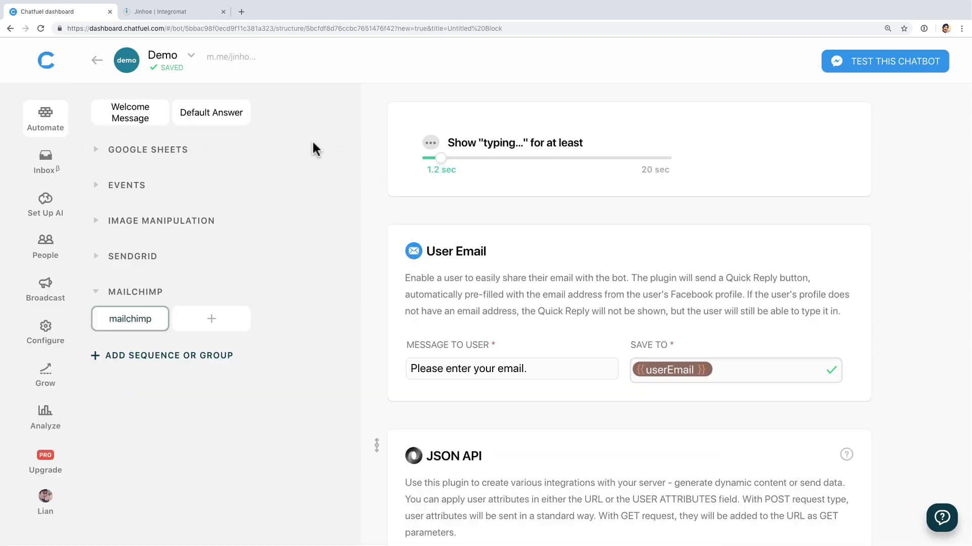
scroll(600, 441, "down", 3)
scroll(612, 466, "down", 1)
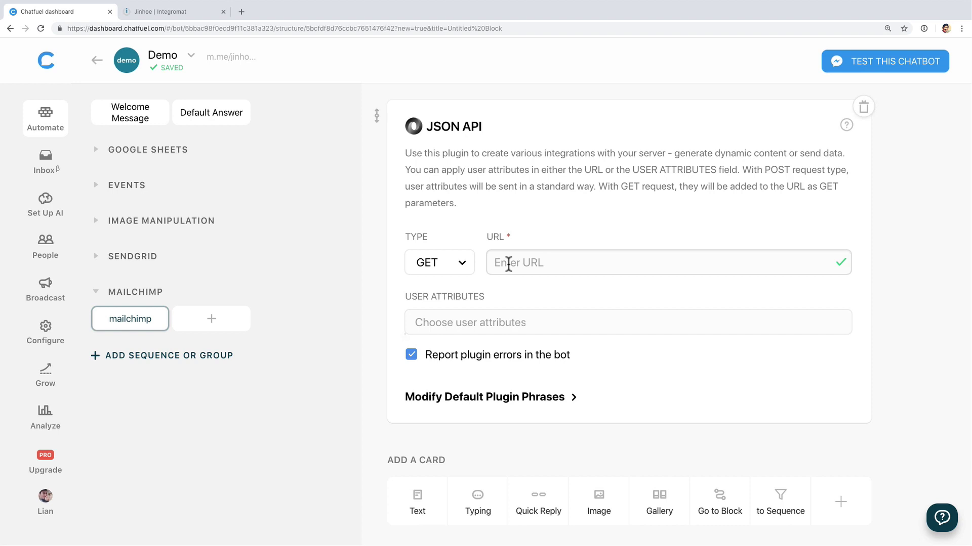
left_click(484, 321)
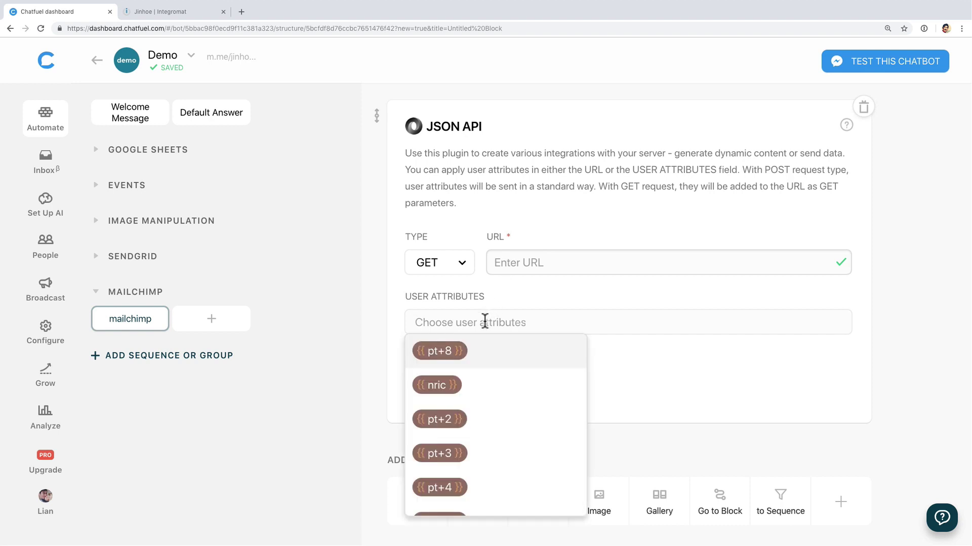
type("user")
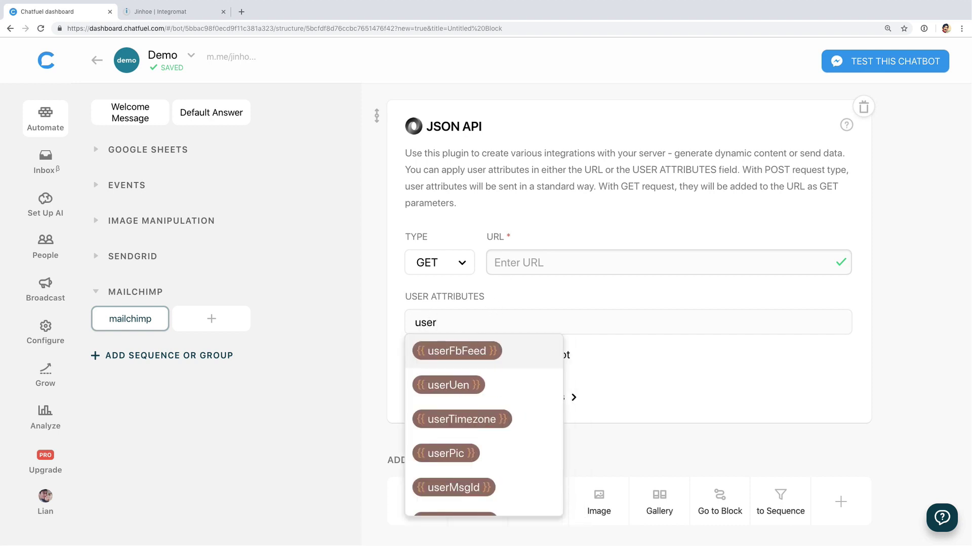
type("e")
left_click(456, 386)
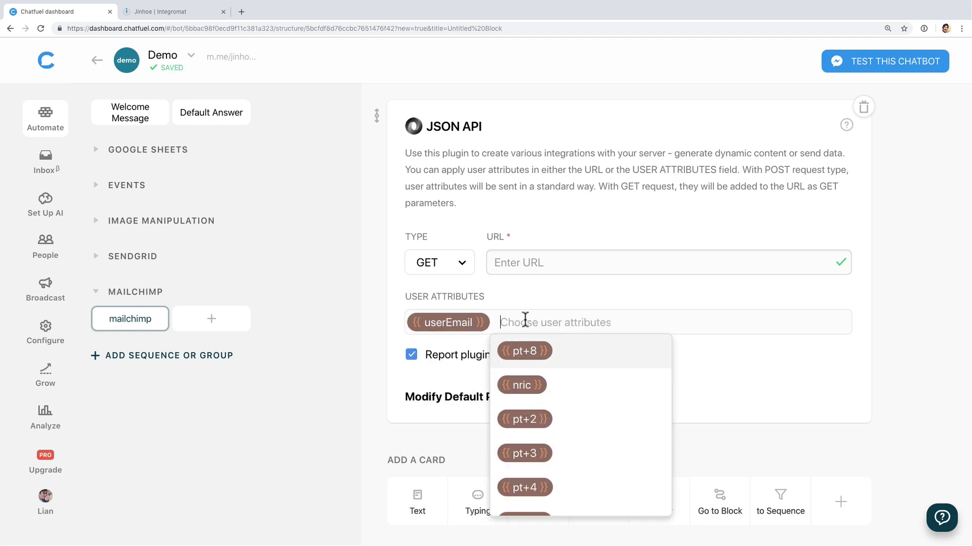
type("fir")
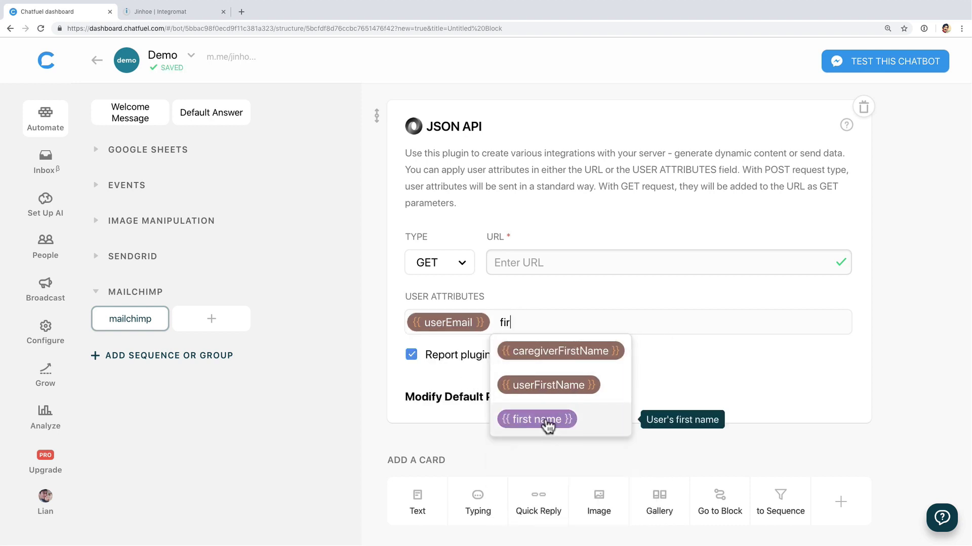
left_click(547, 426)
type("last")
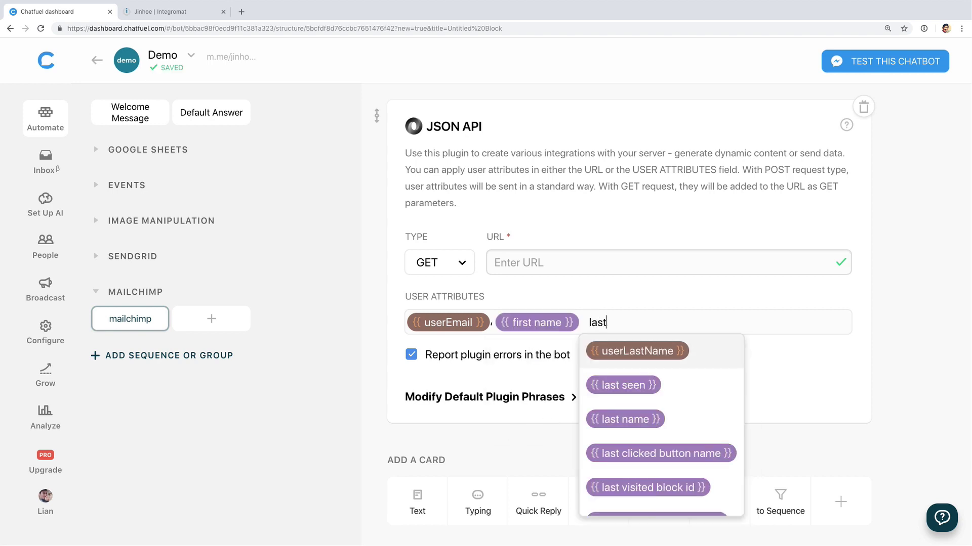
left_click(625, 419)
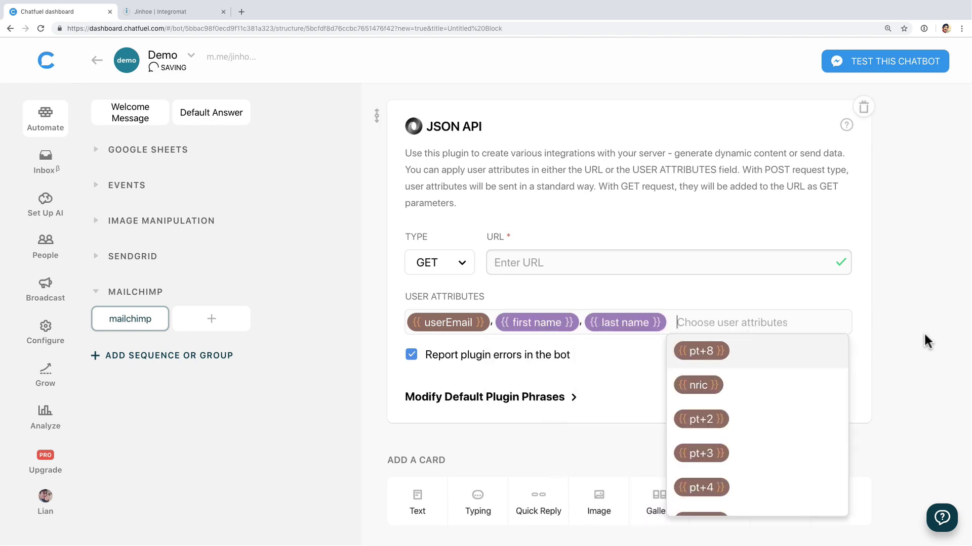
left_click(924, 340)
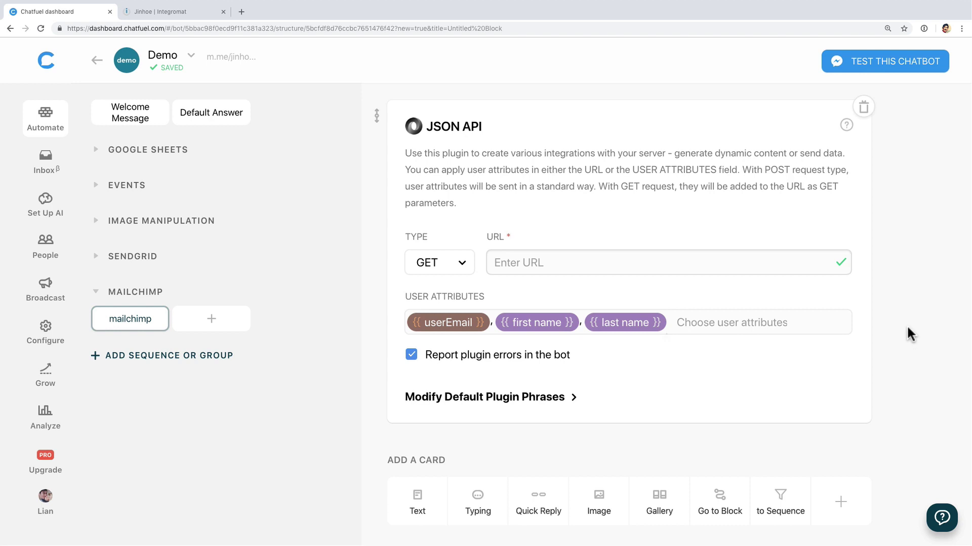
scroll(906, 323, "down", 1)
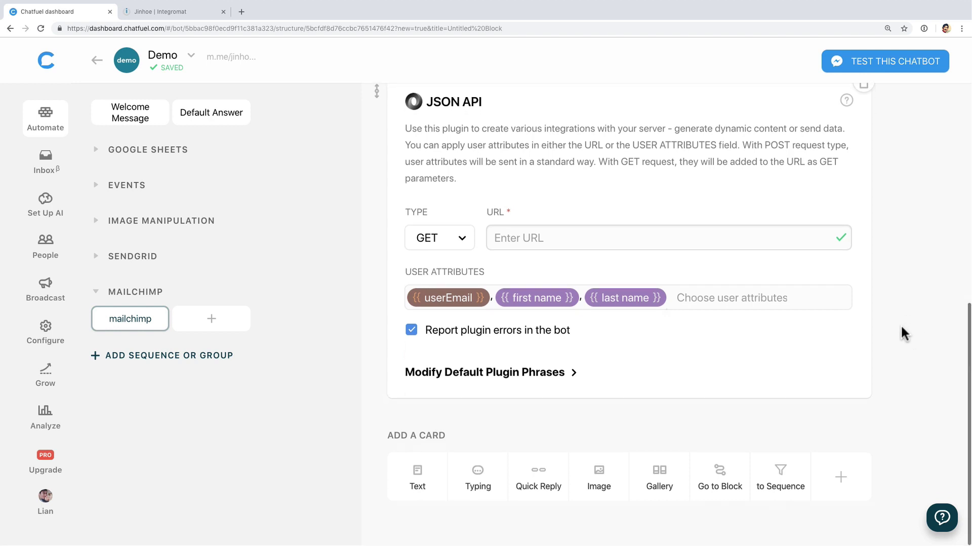
Step: Add a Send Email card titled 'New Subscriber Demo Bot: {{userEmail}}' and enter the recipient address
left_click(841, 480)
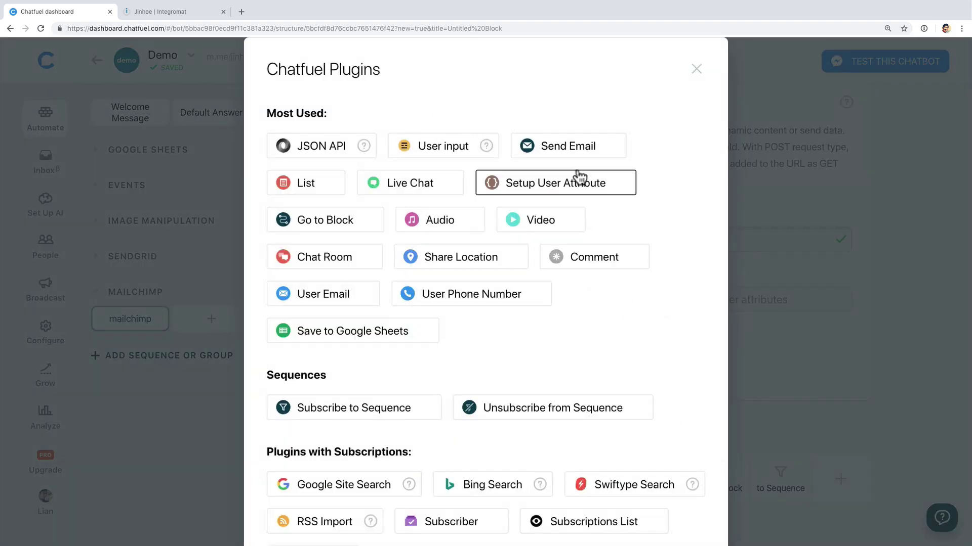
left_click(567, 146)
scroll(576, 455, "down", 3)
scroll(576, 450, "down", 2)
left_click(489, 313)
type("NewSubscriber")
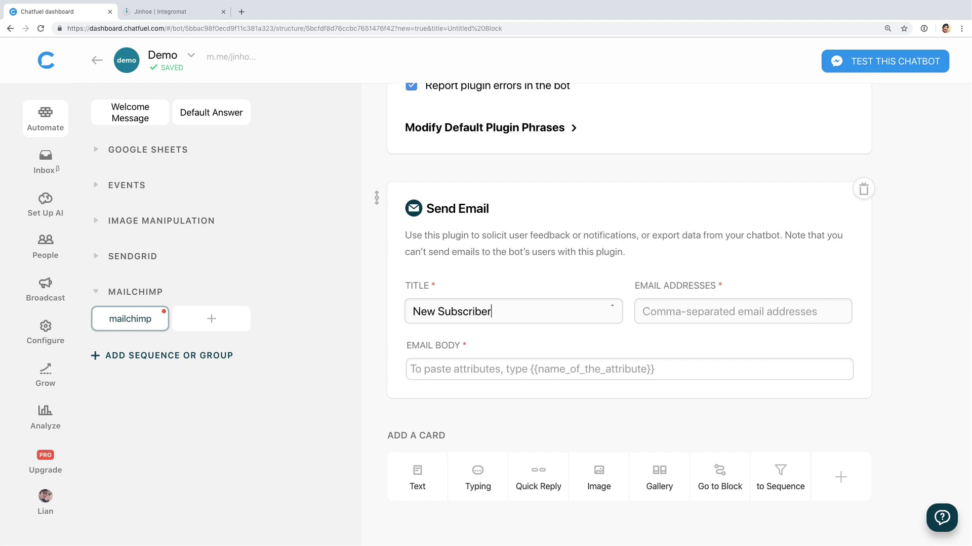
type("emo Bot: ")
type("{{u")
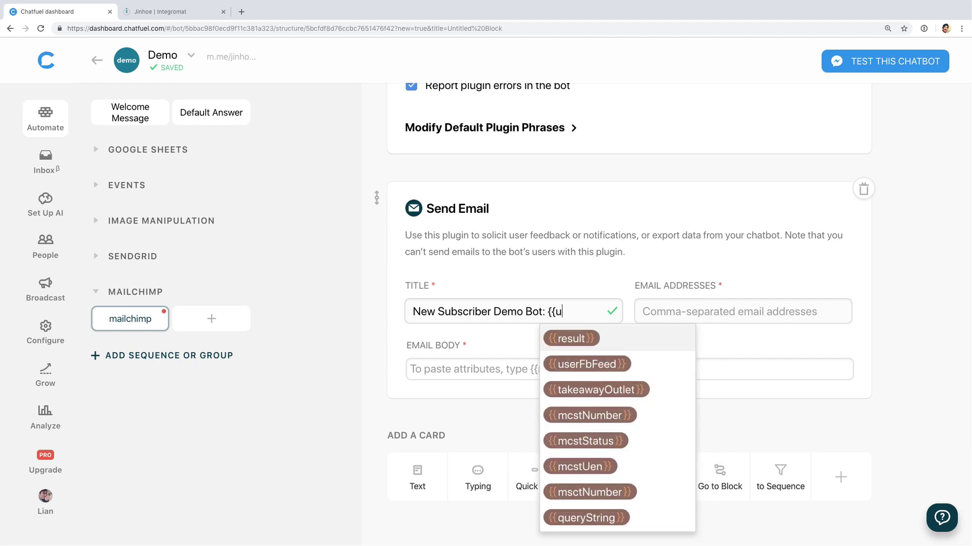
type("sere")
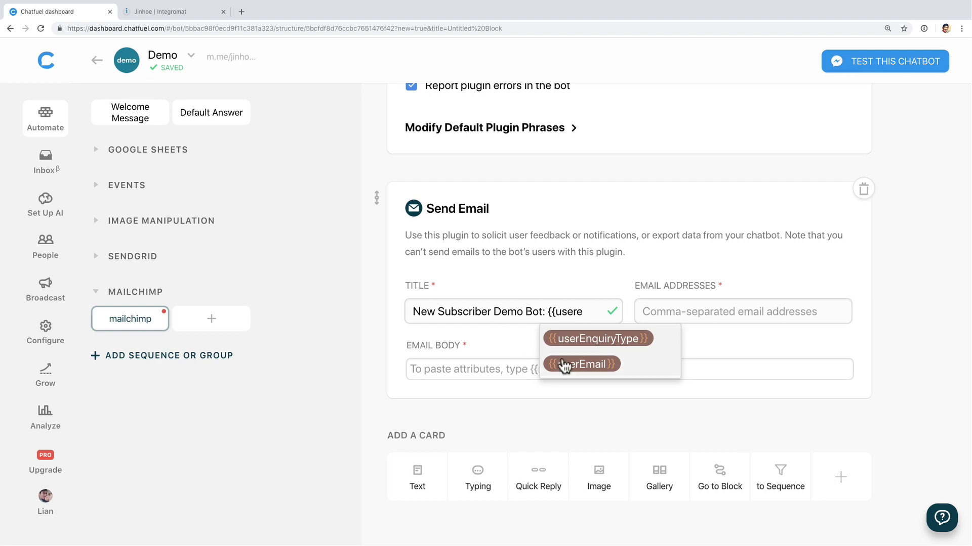
left_click(580, 364)
double_click(528, 312)
triple_click(533, 312)
left_click(686, 312)
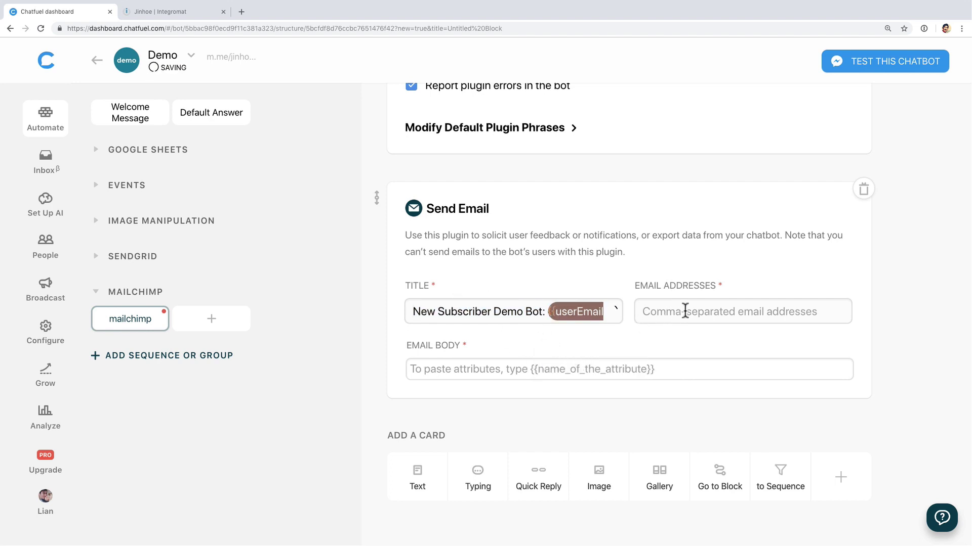
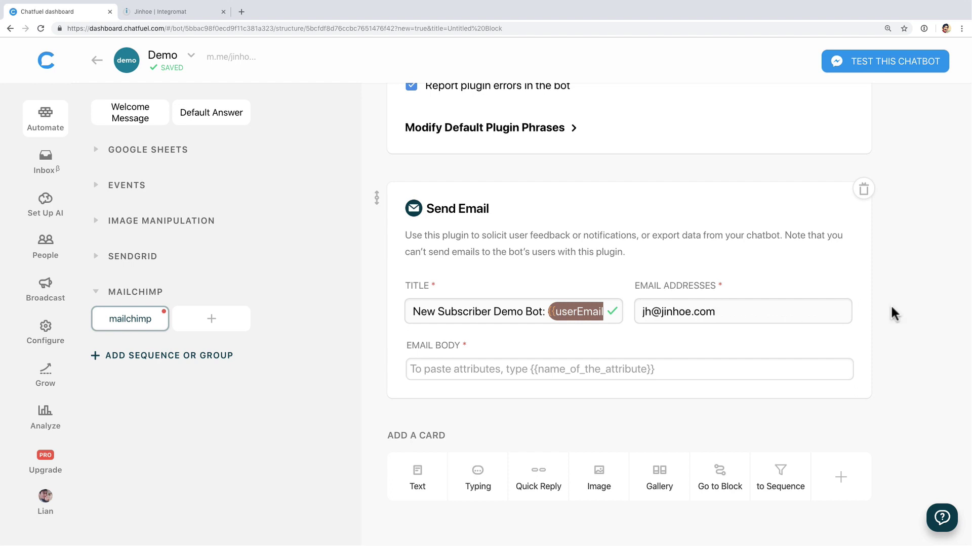
Step: Write the body 'Name: {{first name}} {{last name}}', a blank line, then 'Email: {{userEmail}}'
left_click(926, 319)
left_click(513, 370)
type("Name: ")
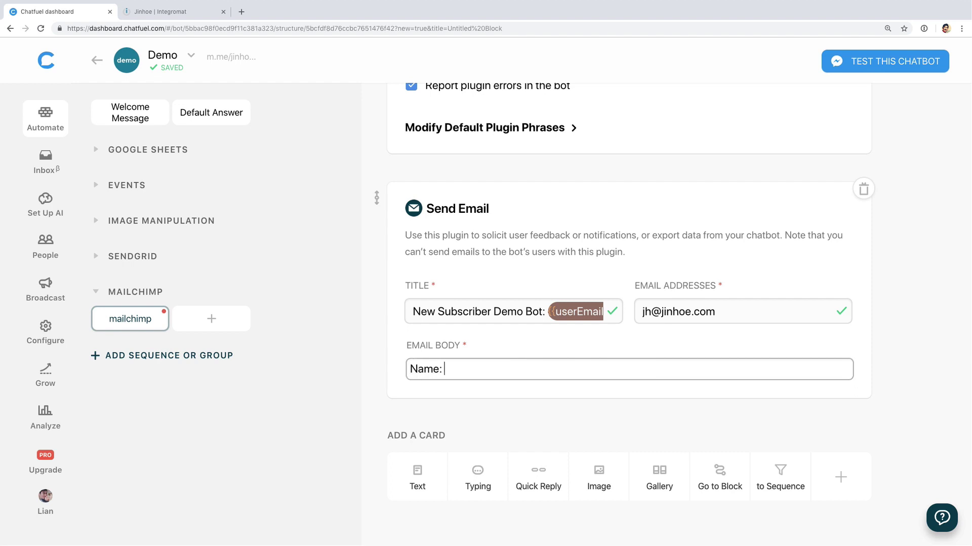
type("{{fir")
left_click(492, 440)
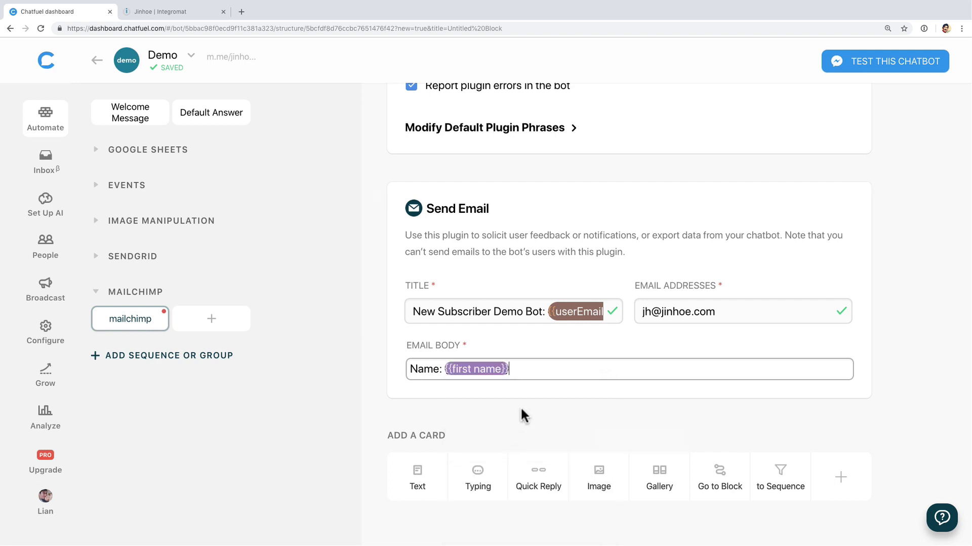
type("{{l")
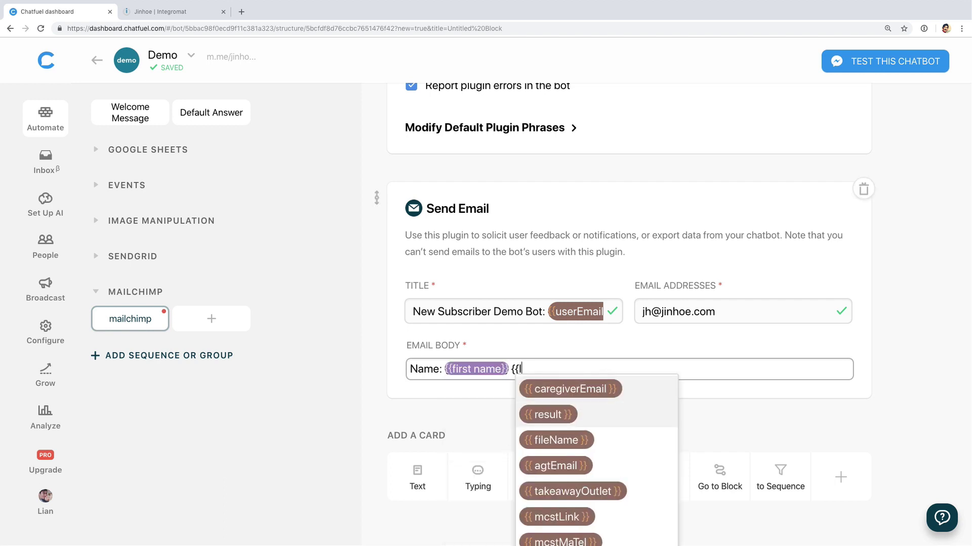
type("as")
left_click(553, 440)
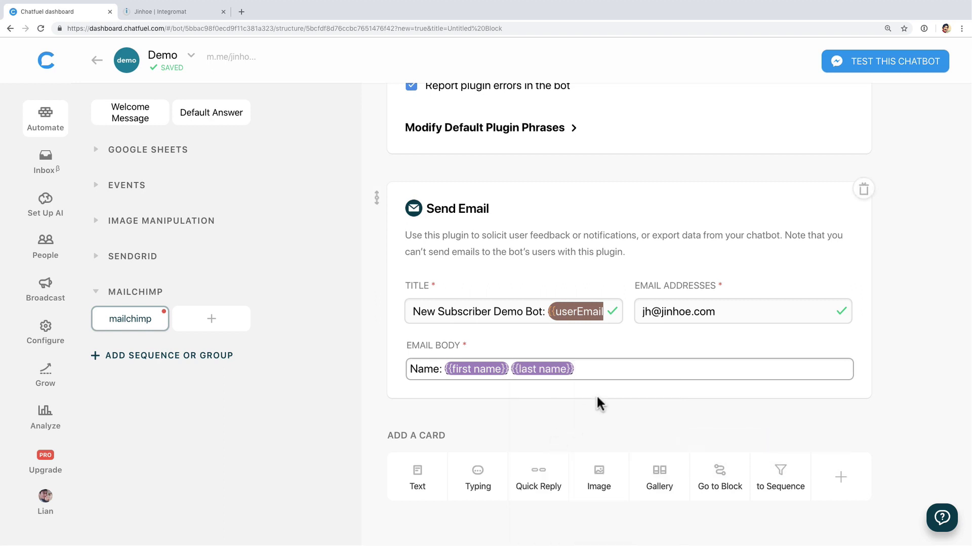
key("Return")
type("email:")
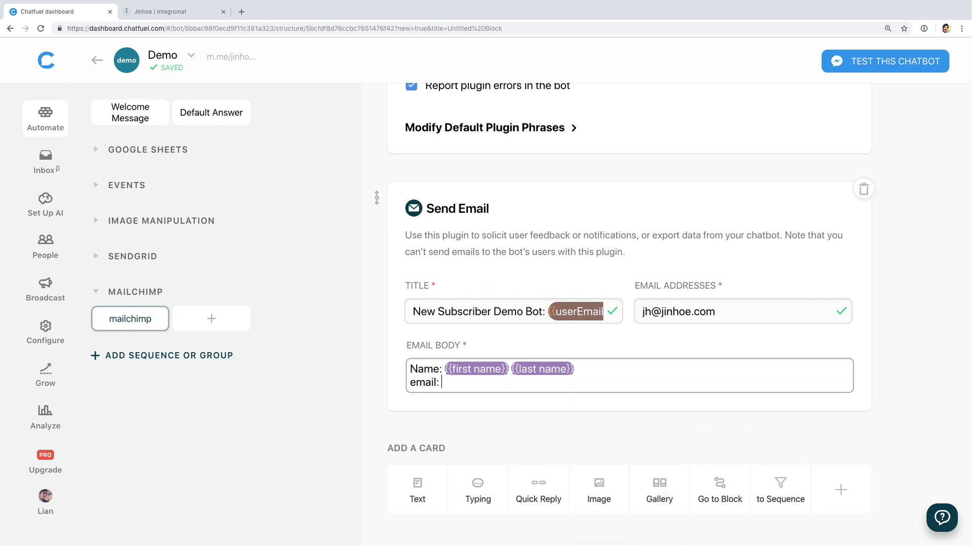
key("BackSpace")
type("Email: ")
type("{{")
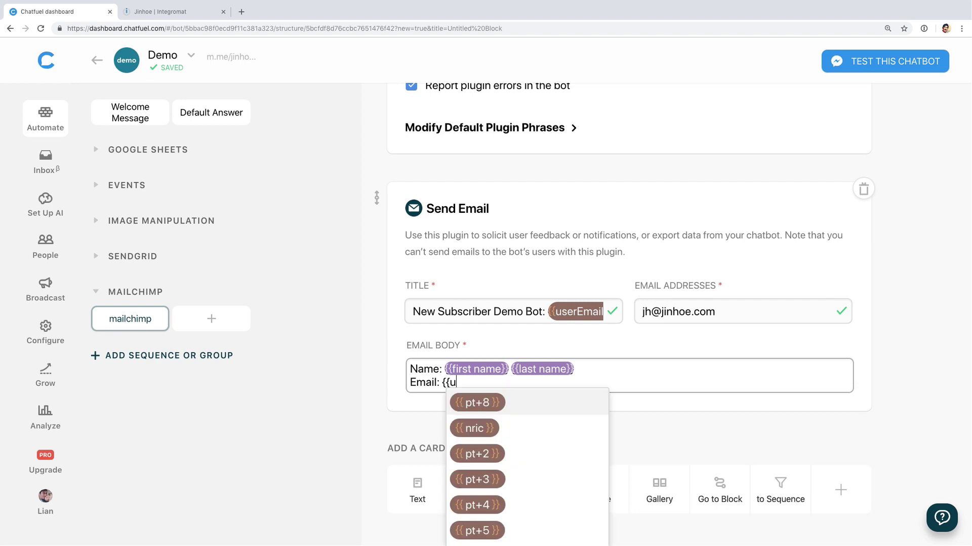
type("usere")
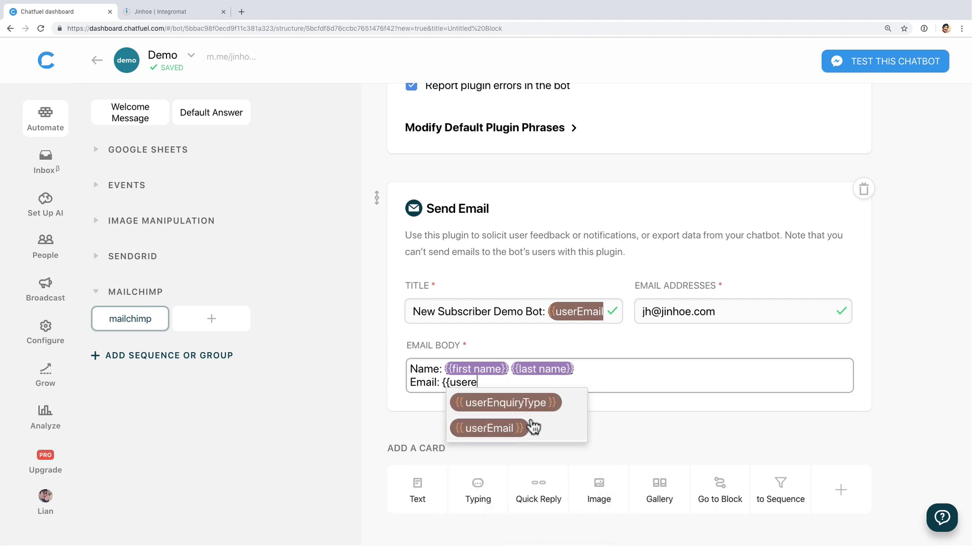
left_click(488, 428)
left_click(586, 370)
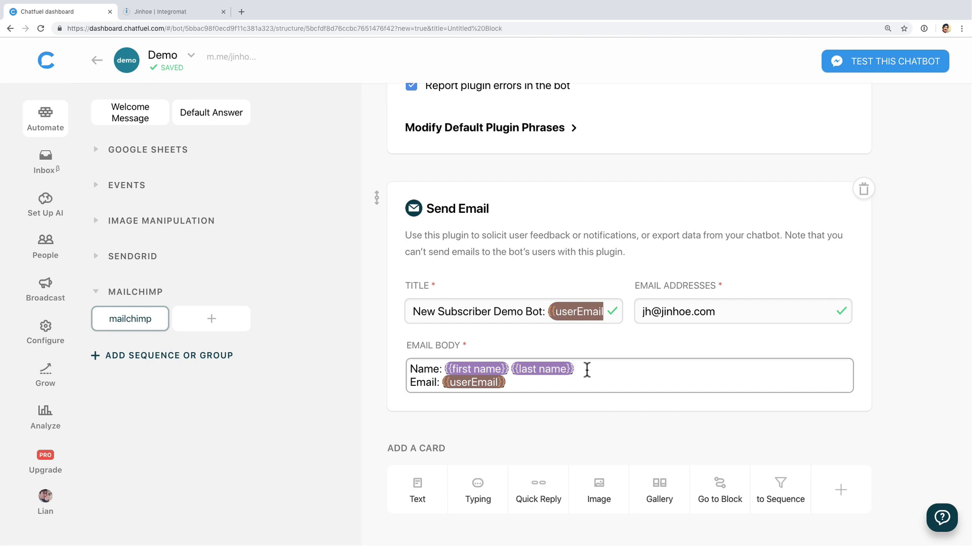
key("Return")
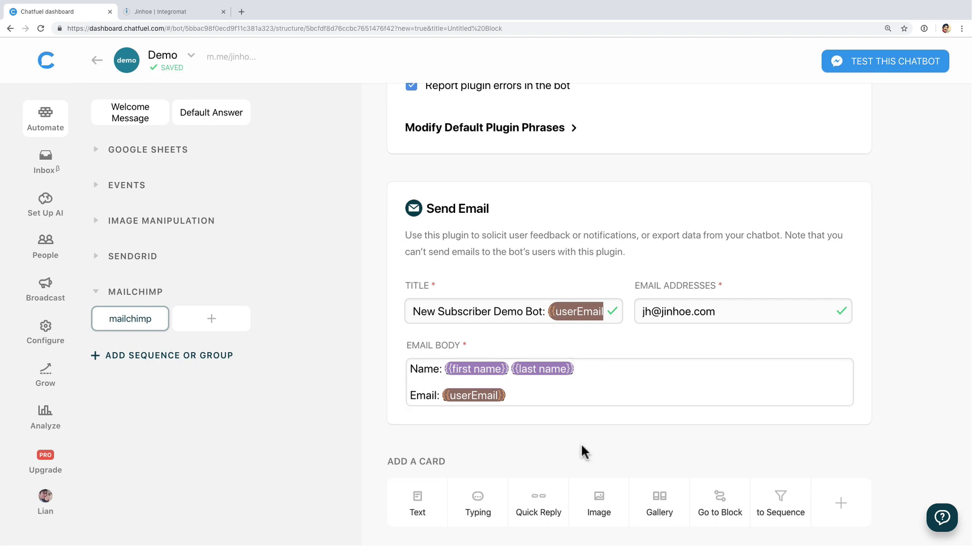
Step: Create an 'invalid email' block in MAILCHIMP with a 1.2-second typing card
left_click(213, 319)
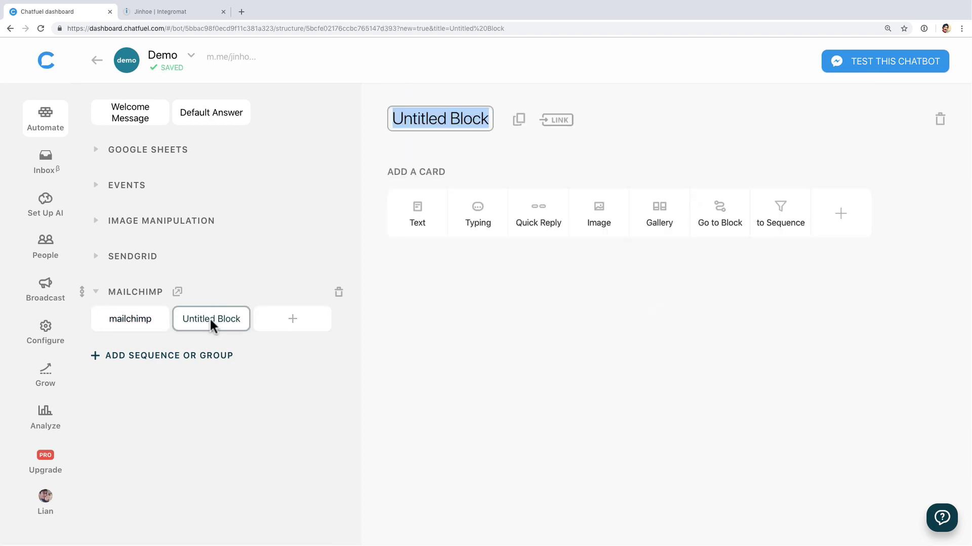
type("invalid email")
key("Return")
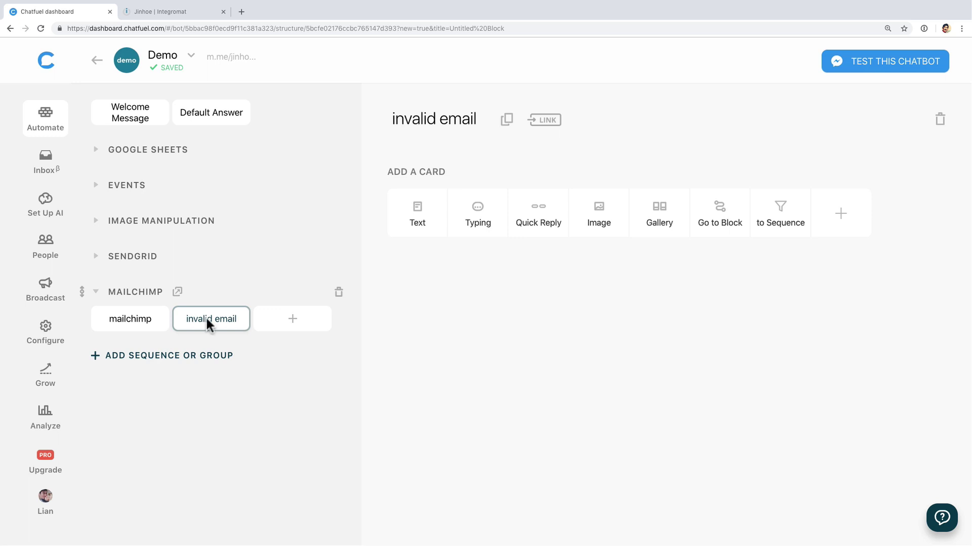
left_click(480, 216)
left_click_drag(479, 220, 440, 220)
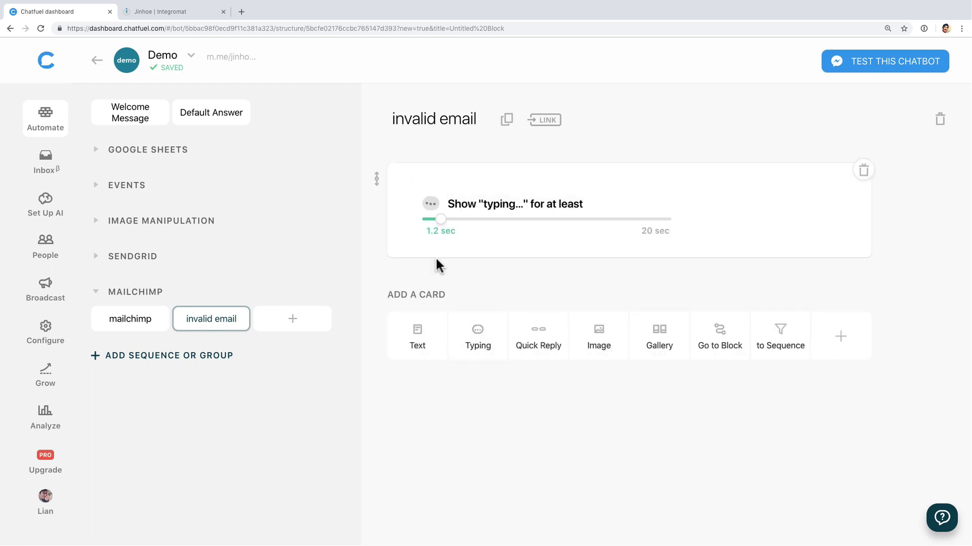
Step: Add a text card saying 'Your email address is invalid.'
left_click(422, 335)
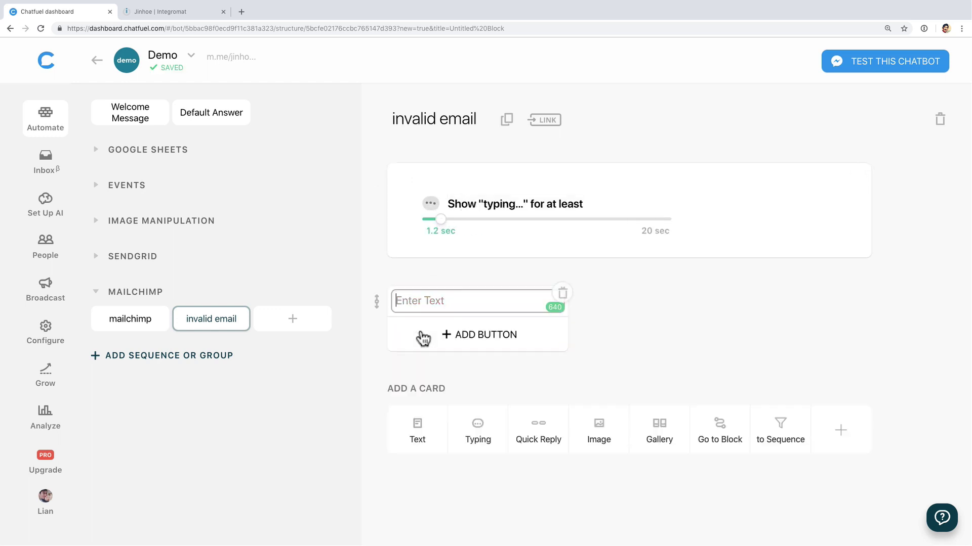
type("Your emai")
key("BackSpace")
key("BackSpace")
type("address ")
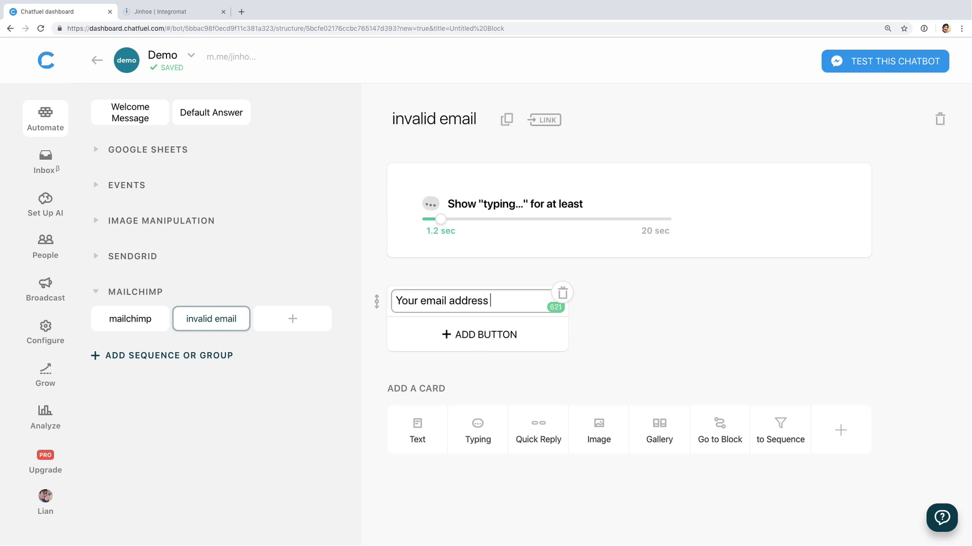
type("is invalid.")
left_click(633, 377)
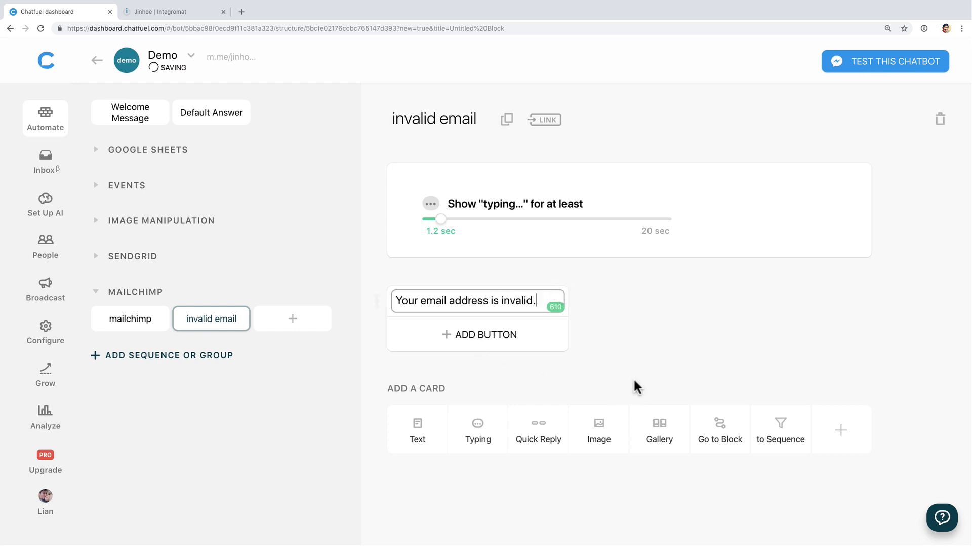
Step: Add a 'Try again' quick reply that leads to the mailchimp block
left_click(541, 430)
type("Try agai")
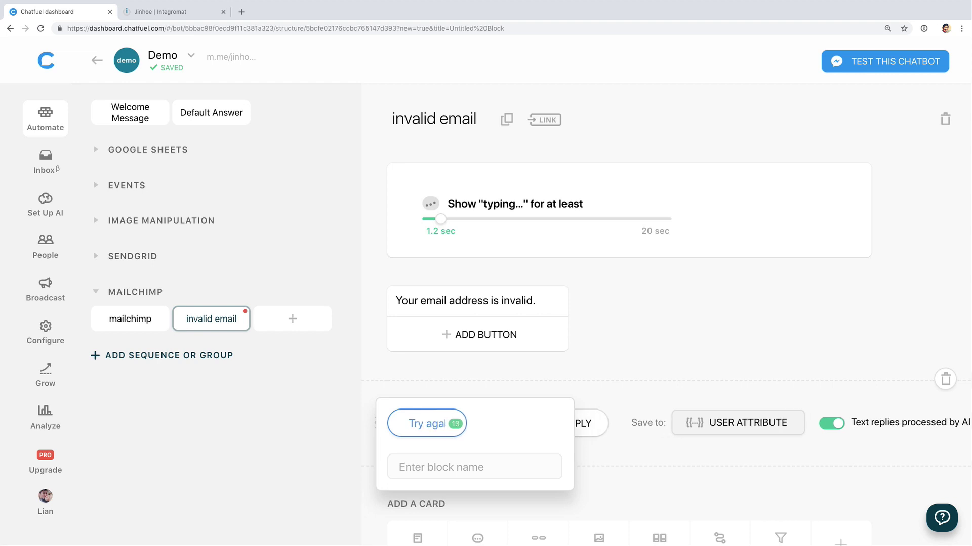
type("n")
left_click(506, 466)
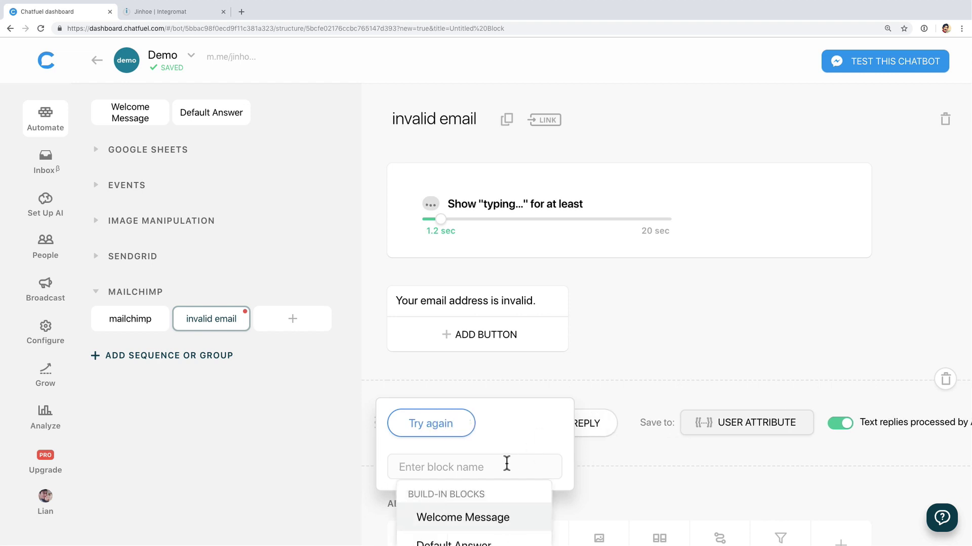
type("mail")
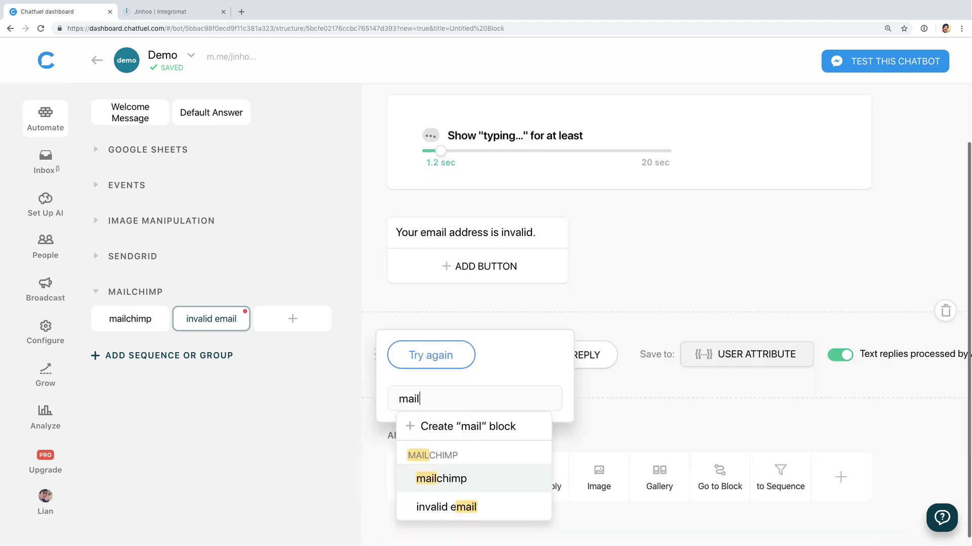
left_click(454, 481)
left_click(643, 288)
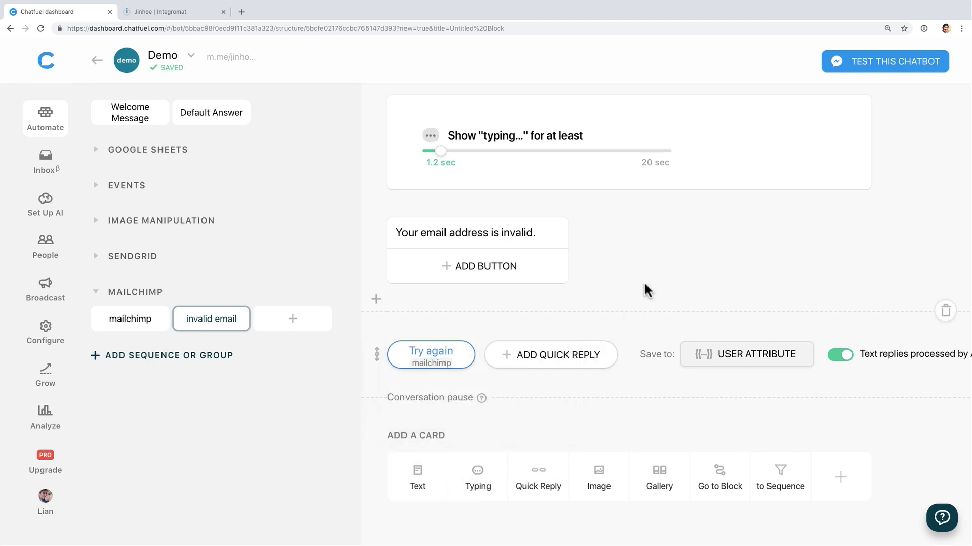
Step: In Integromat, create a new scenario with Chatfuel and add its JSON Listener trigger
left_click(175, 11)
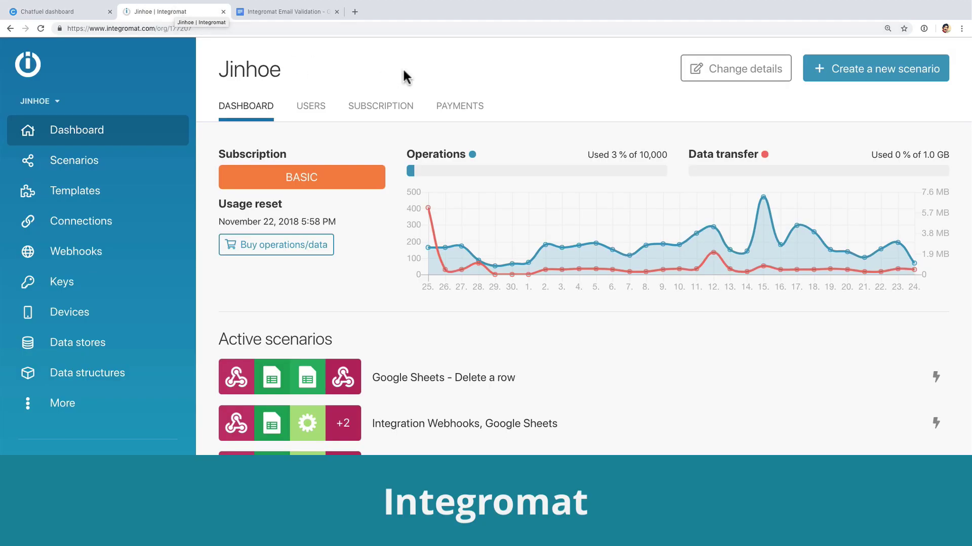
left_click(876, 72)
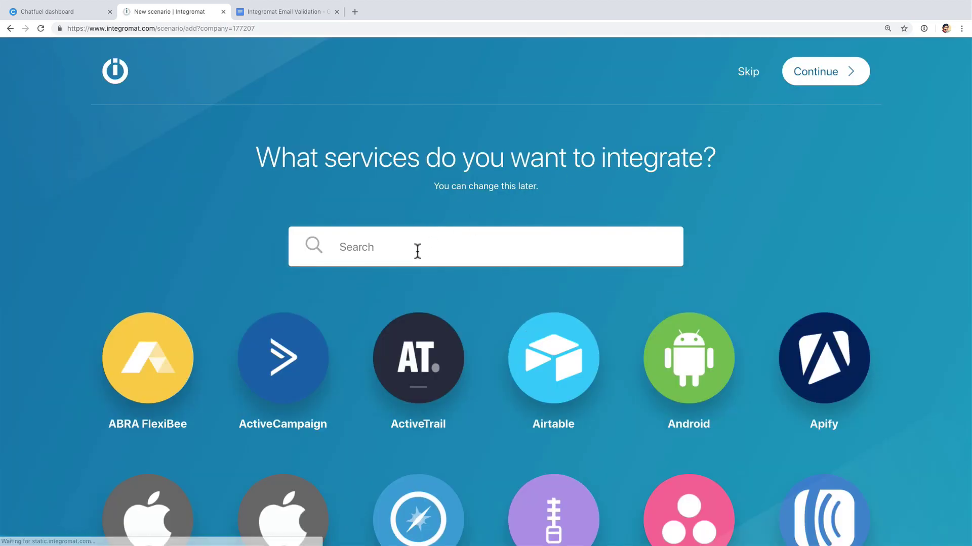
left_click(417, 250)
type("chatfu")
left_click(122, 375)
left_click(823, 73)
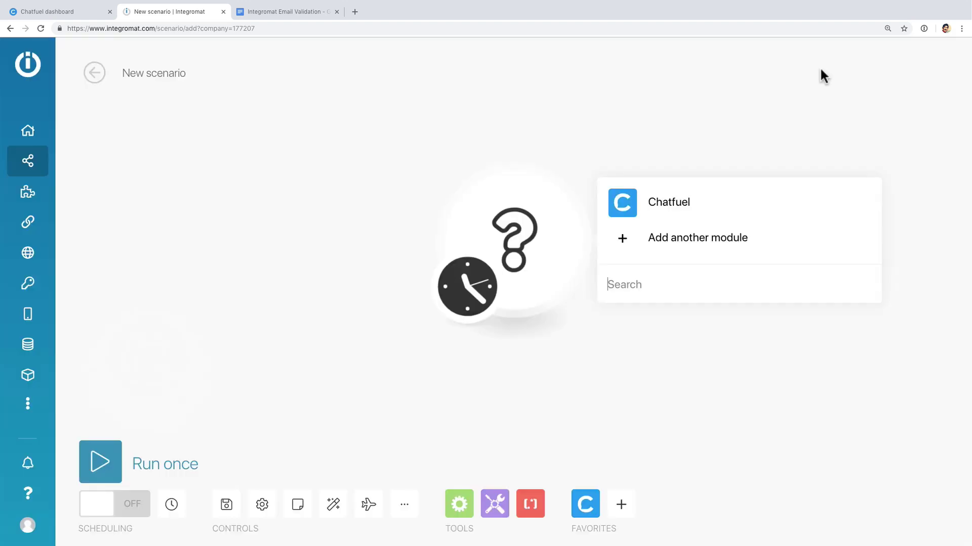
left_click(674, 203)
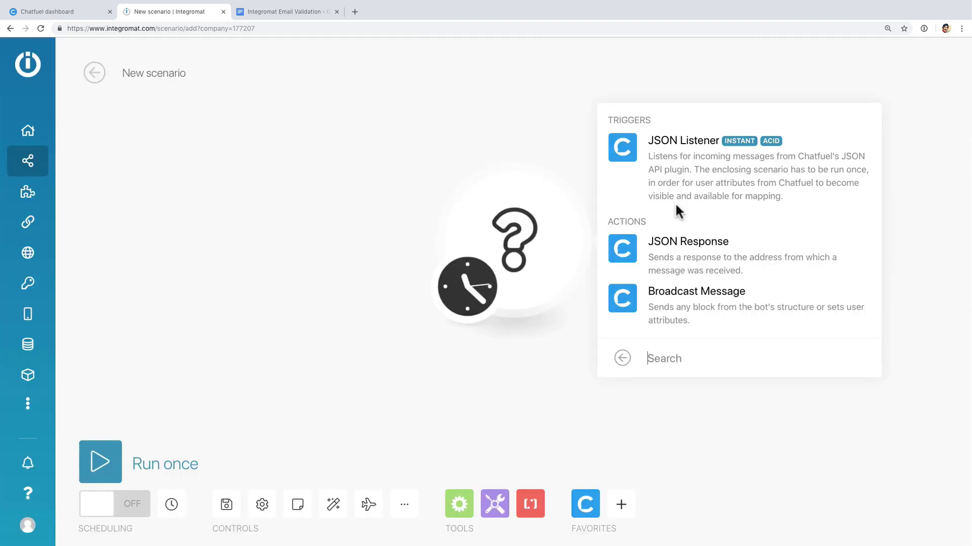
left_click(686, 183)
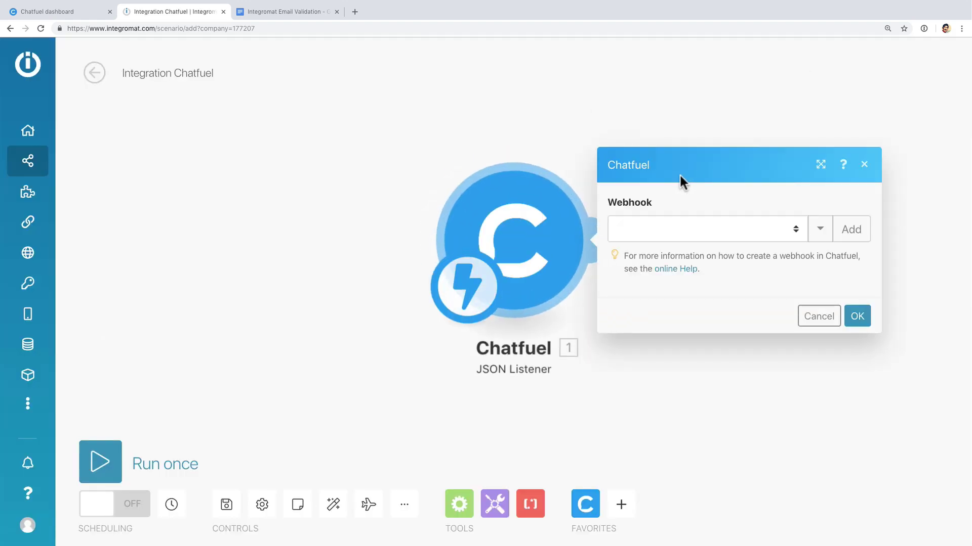
Step: Add a webhook named Mailchimp and copy its address to the clipboard
left_click(851, 229)
double_click(393, 234)
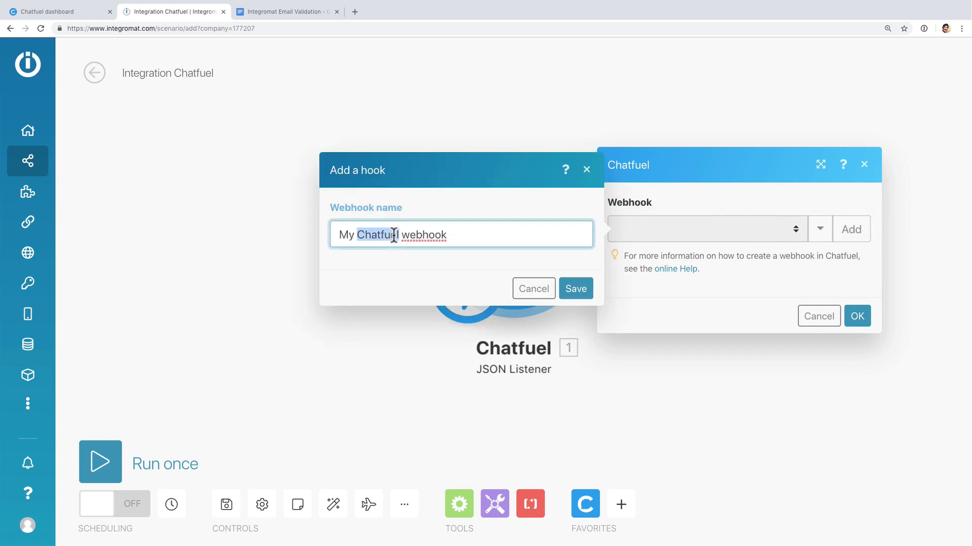
triple_click(394, 235)
type("Mailchimp")
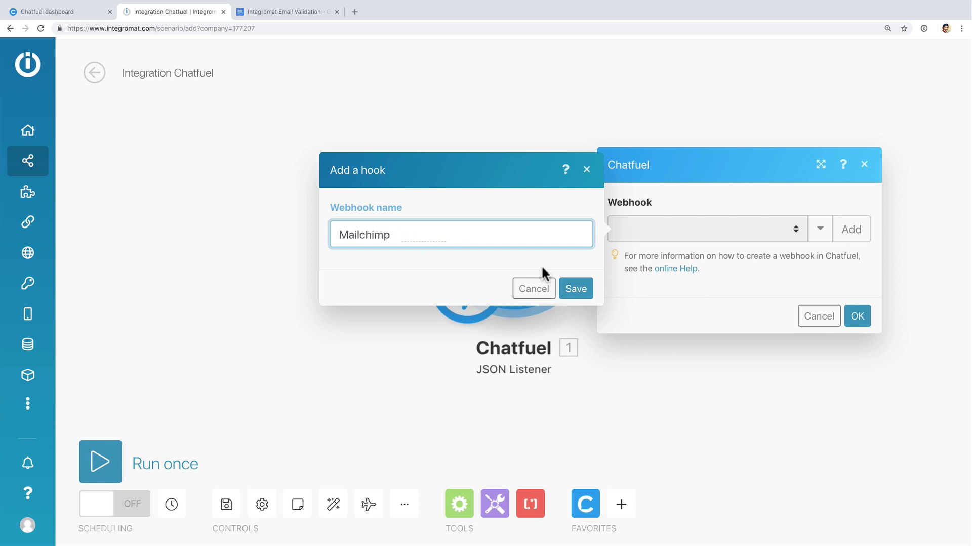
left_click(576, 288)
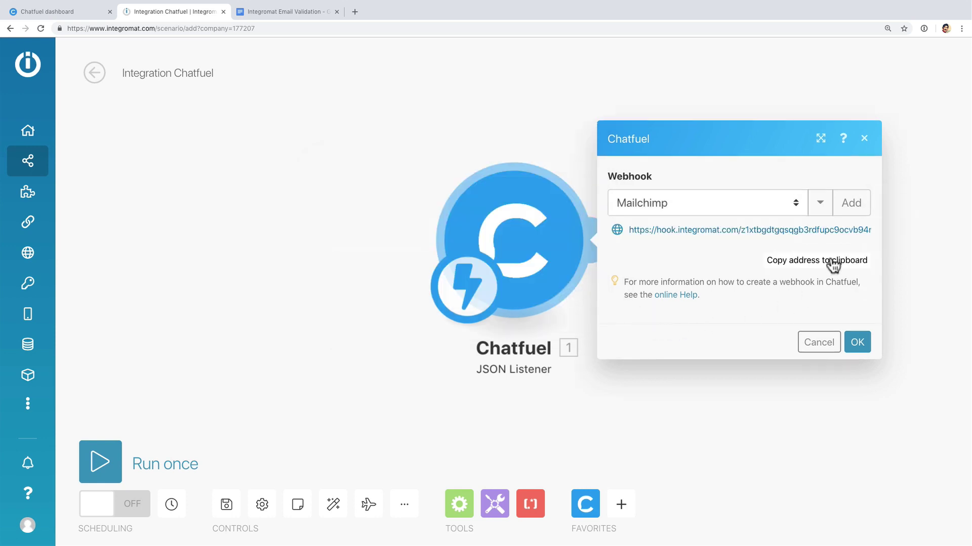
left_click(832, 266)
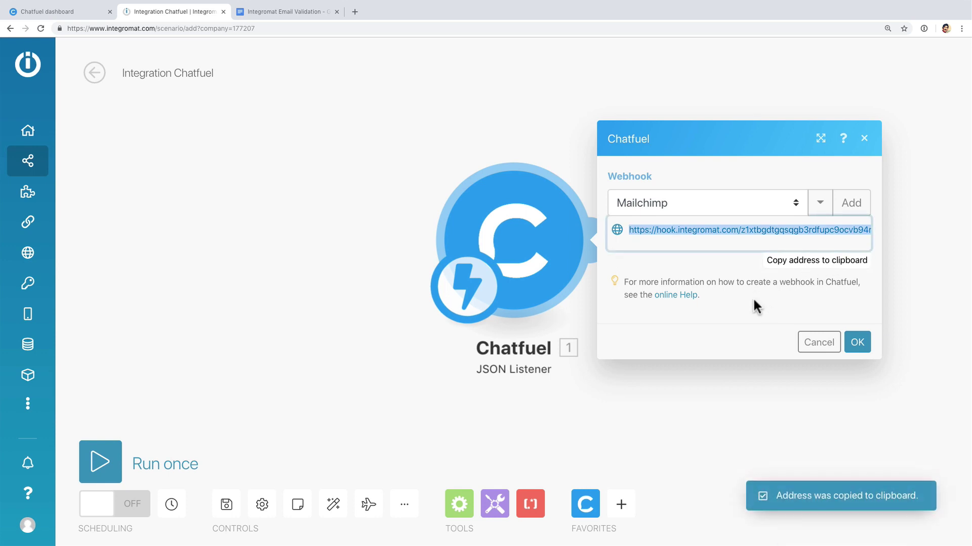
Step: Set the mailchimp block's JSON API card to POST and paste the webhook URL
left_click(49, 12)
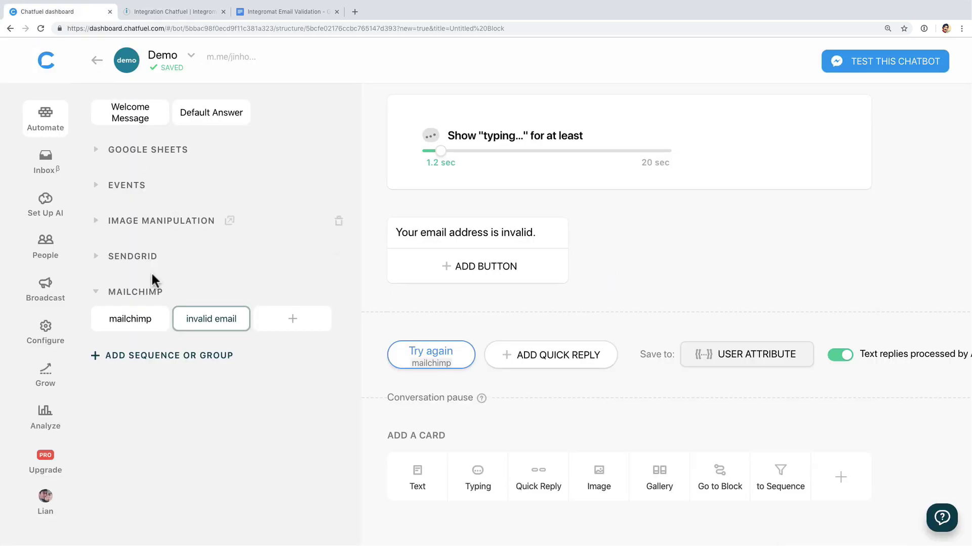
left_click(130, 318)
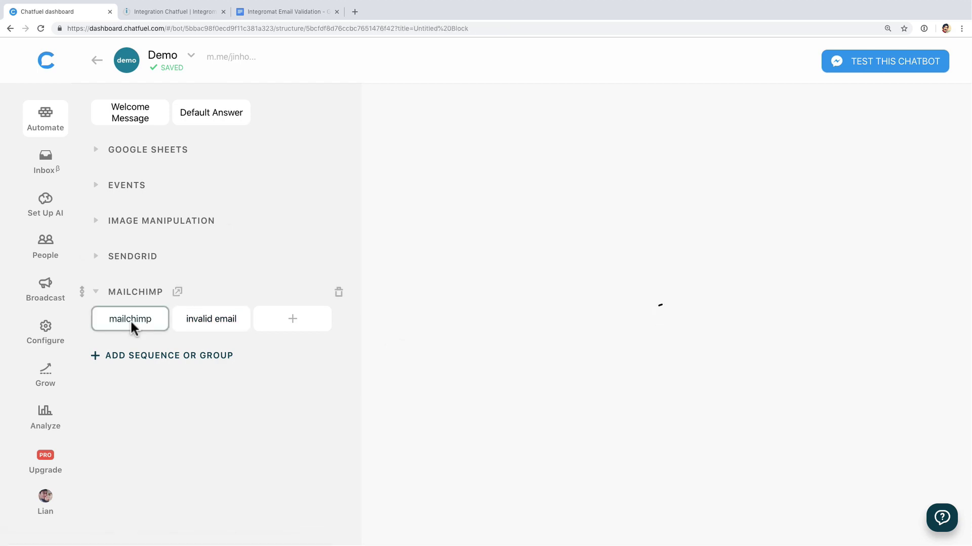
scroll(578, 319, "down", 3)
scroll(578, 320, "down", 3)
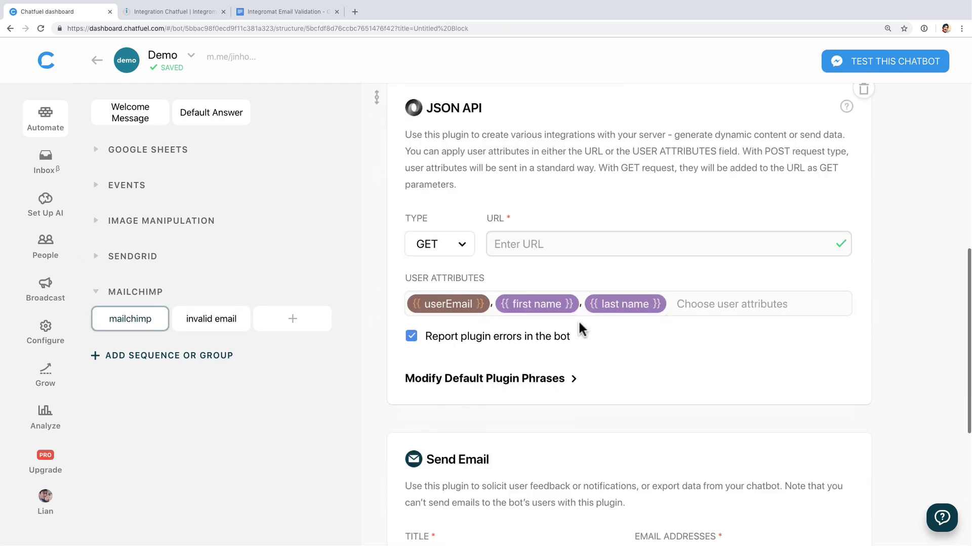
left_click(462, 245)
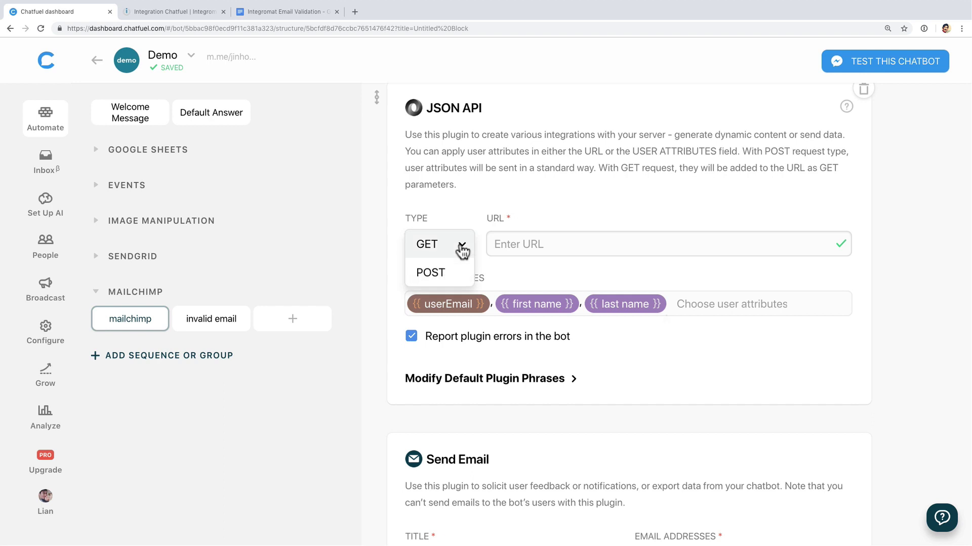
left_click(433, 271)
left_click(545, 245)
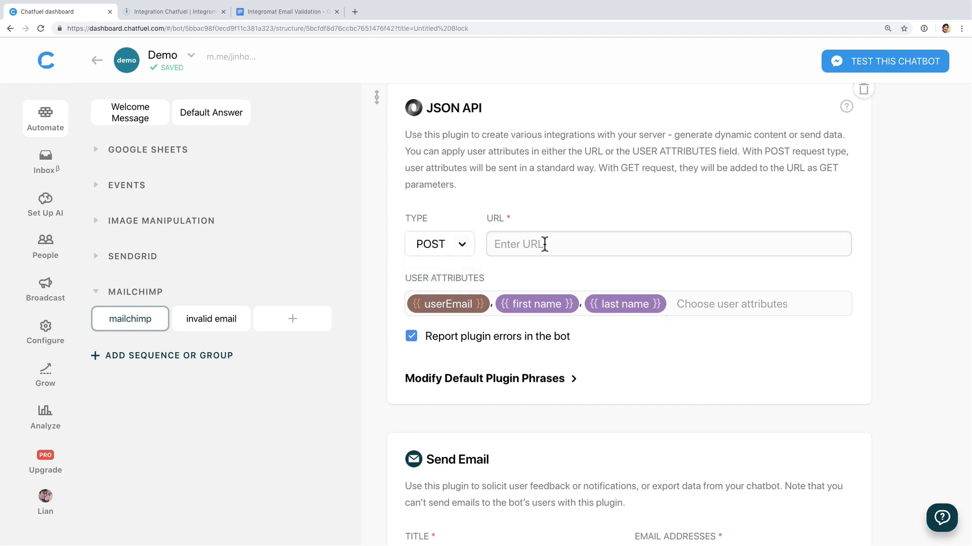
key("ctrl+v")
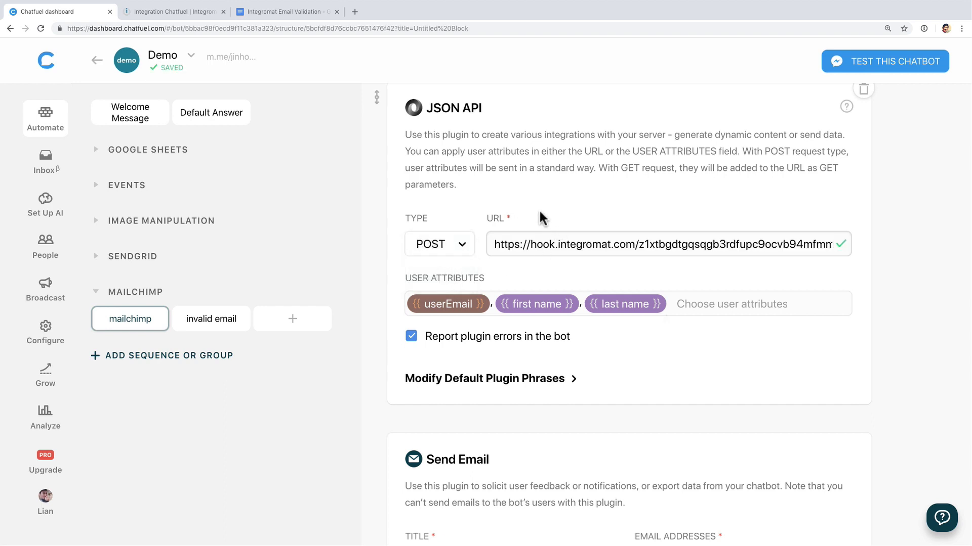
Step: Add a Chatfuel AI rule answering 'mailchimp' with the mailchimp block, then reopen that block
left_click(45, 203)
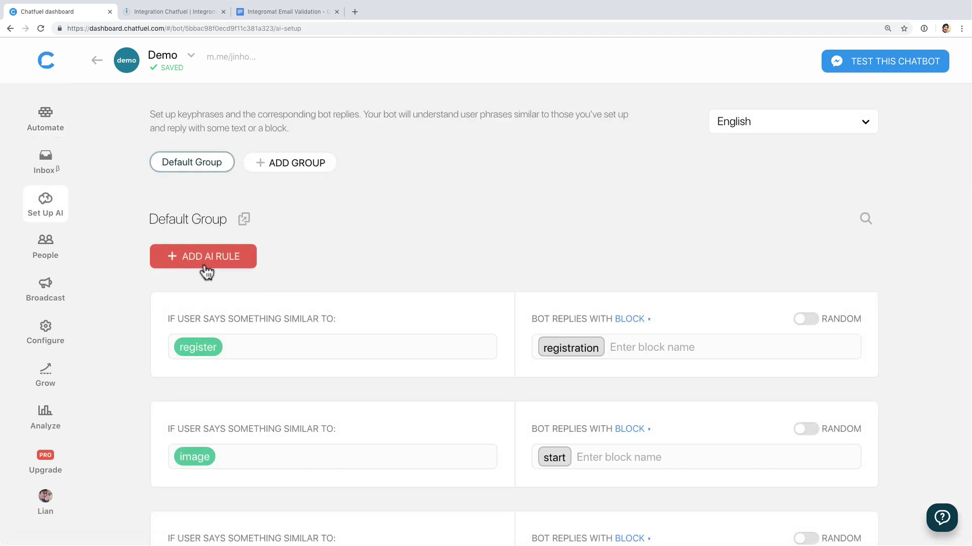
left_click(207, 259)
type("mai")
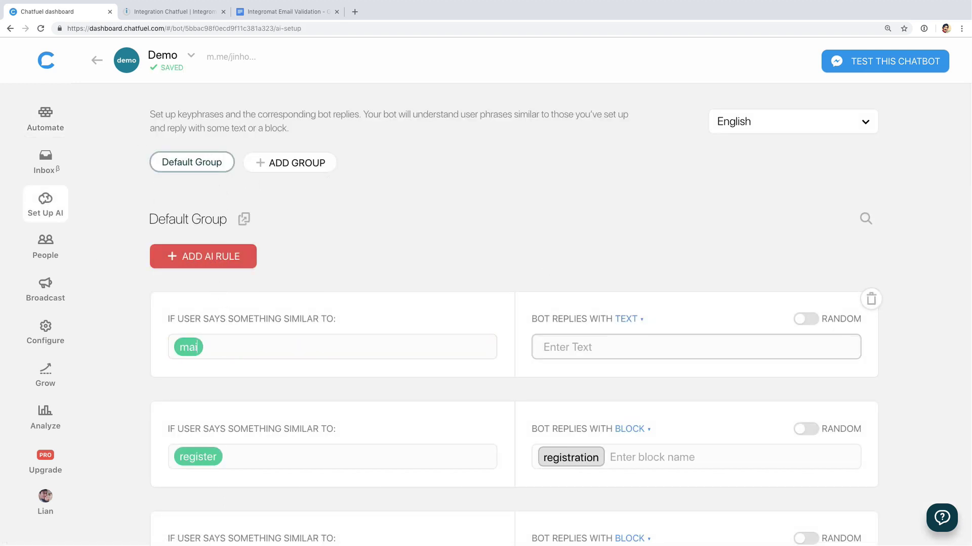
type("lchimp")
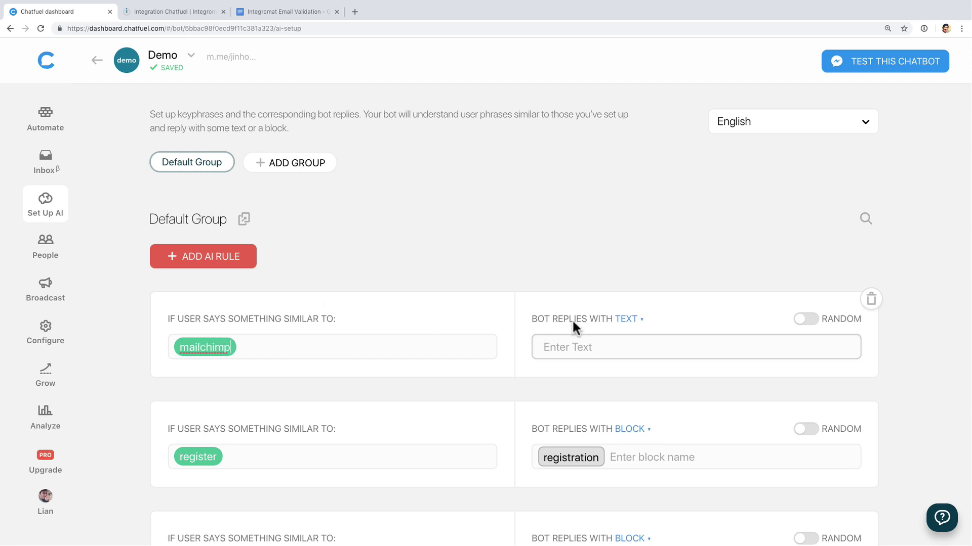
left_click(627, 319)
left_click(629, 340)
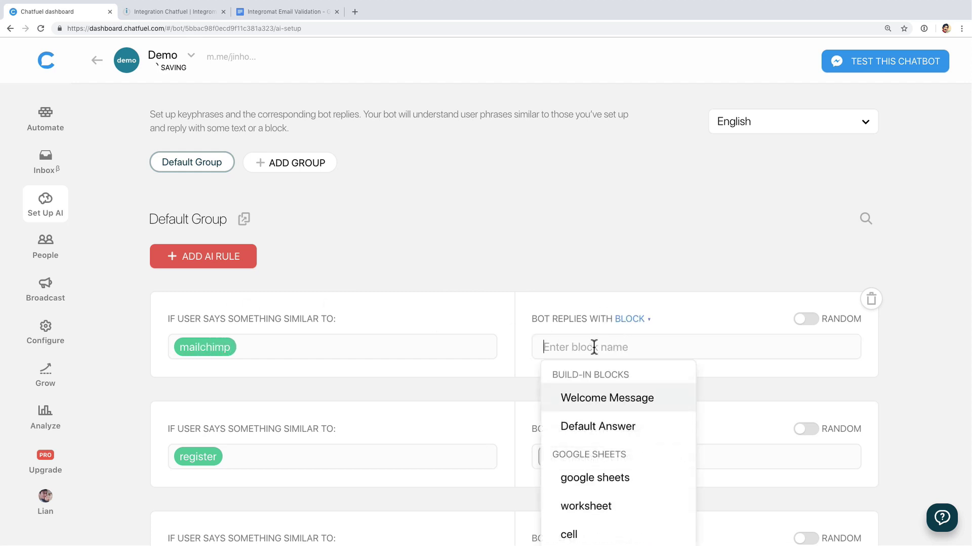
type("mail")
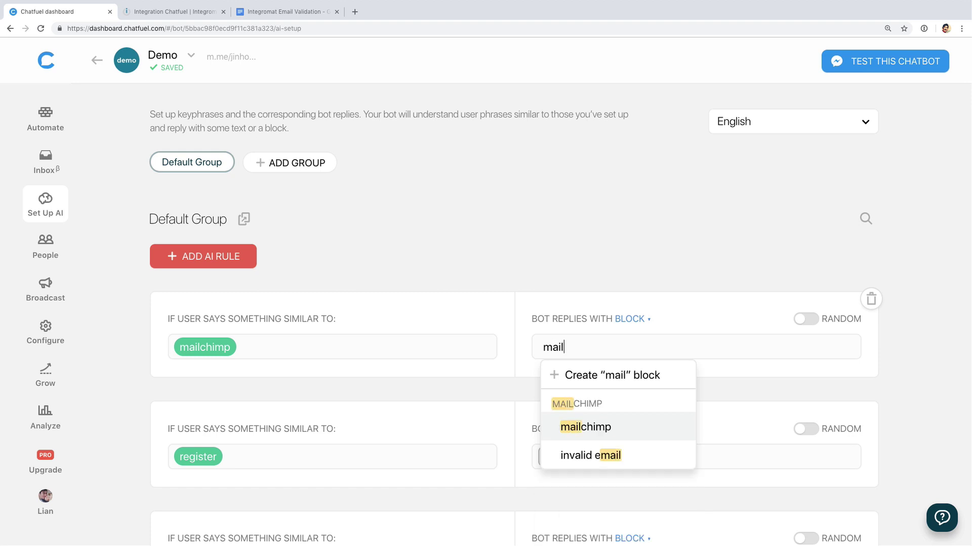
left_click(586, 427)
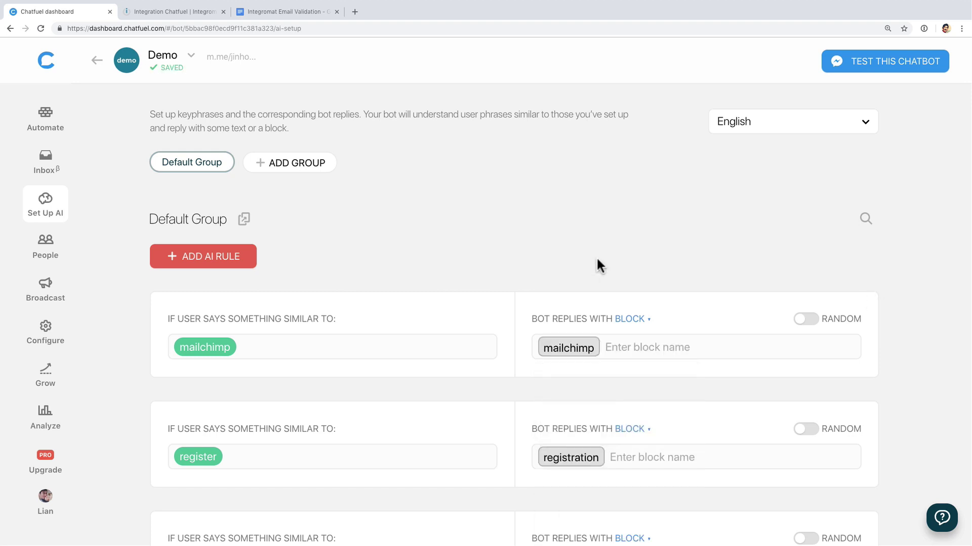
left_click(44, 121)
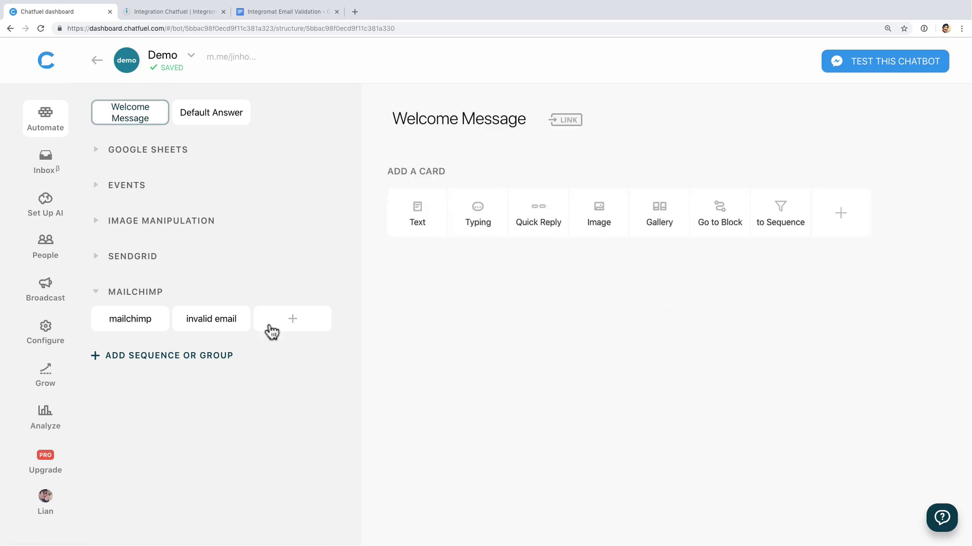
left_click(129, 319)
scroll(532, 314, "down", 5)
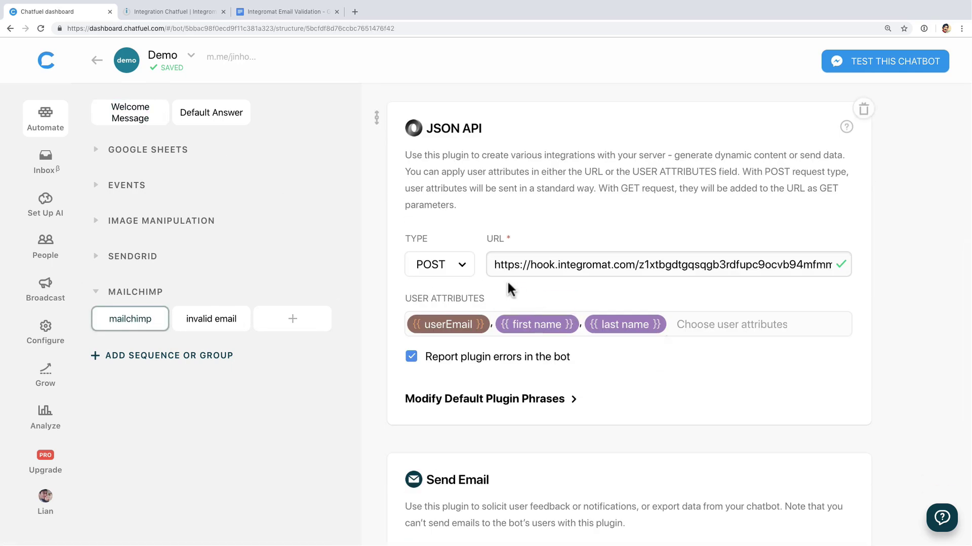
Step: Confirm the Chatfuel listener's webhook in Integromat and run the scenario once to catch data
left_click(174, 11)
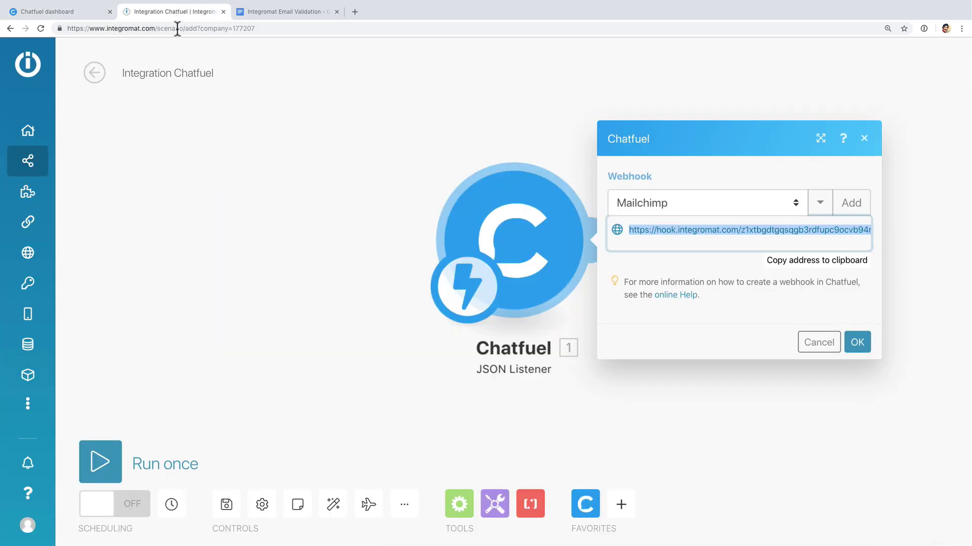
left_click(857, 342)
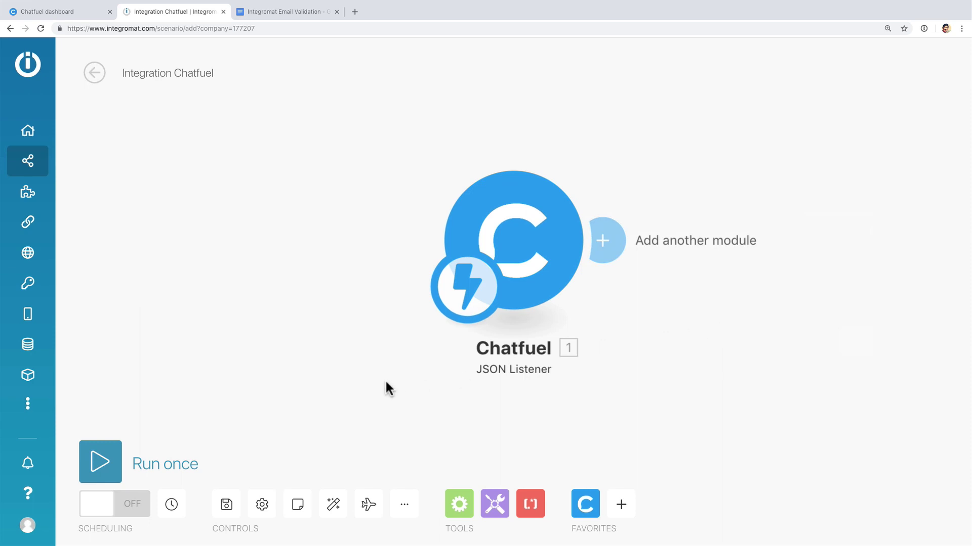
left_click(100, 462)
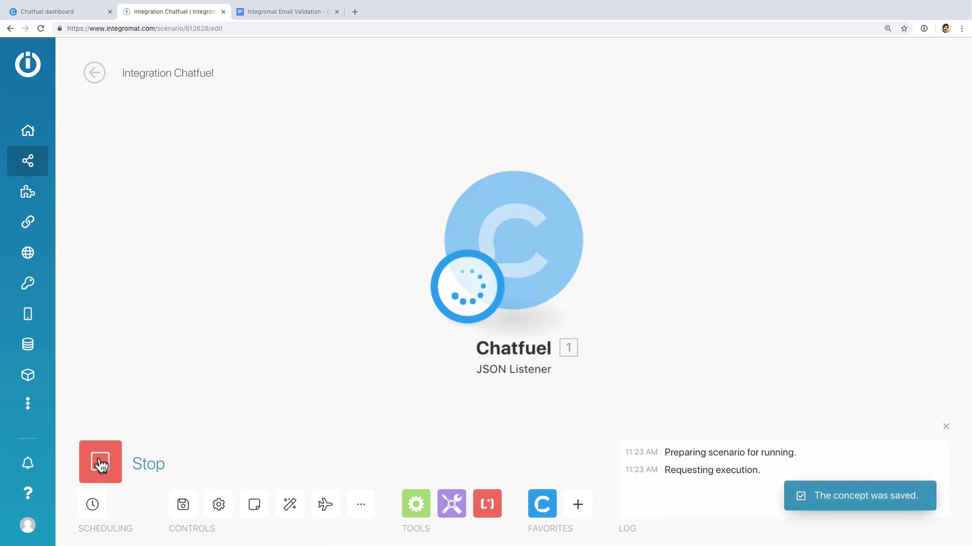
left_click_drag(528, 229, 283, 243)
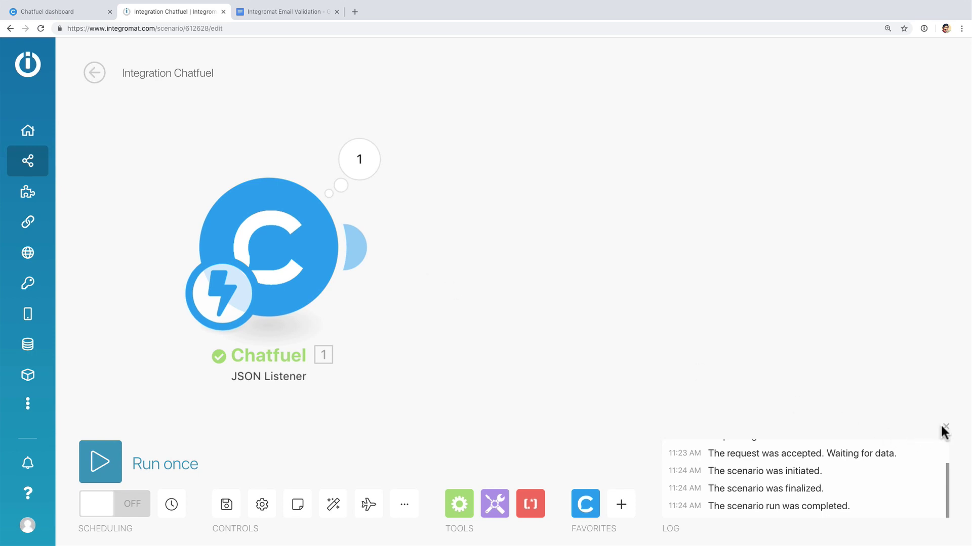
Step: Close the execution log and rename the scenario to 'Mailchimp'
left_click(945, 427)
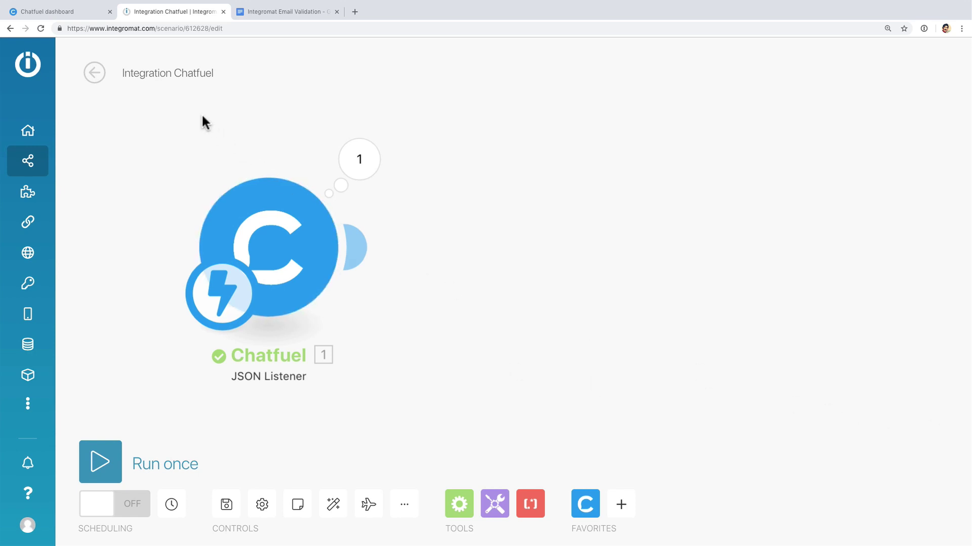
left_click(180, 72)
key("ctrl+a")
type("Mailchimp")
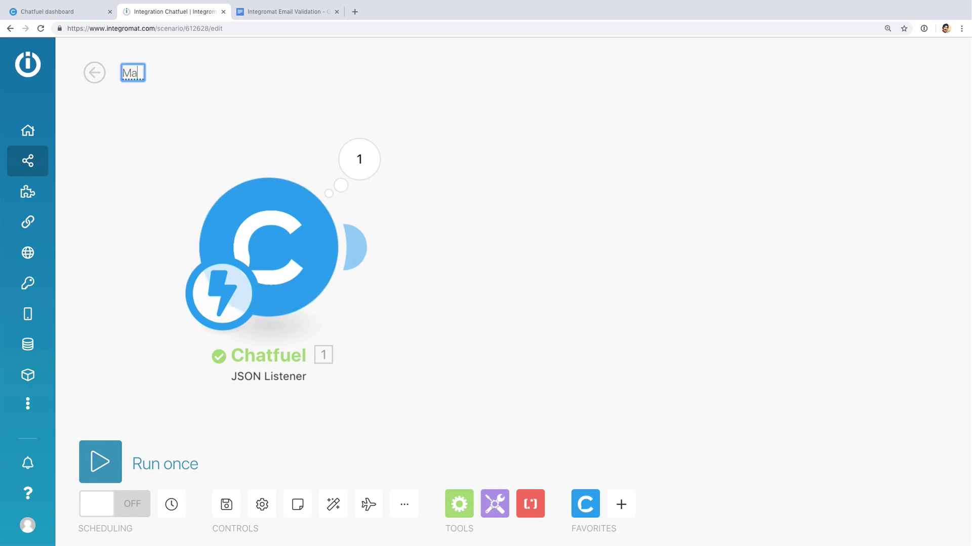
key("Return")
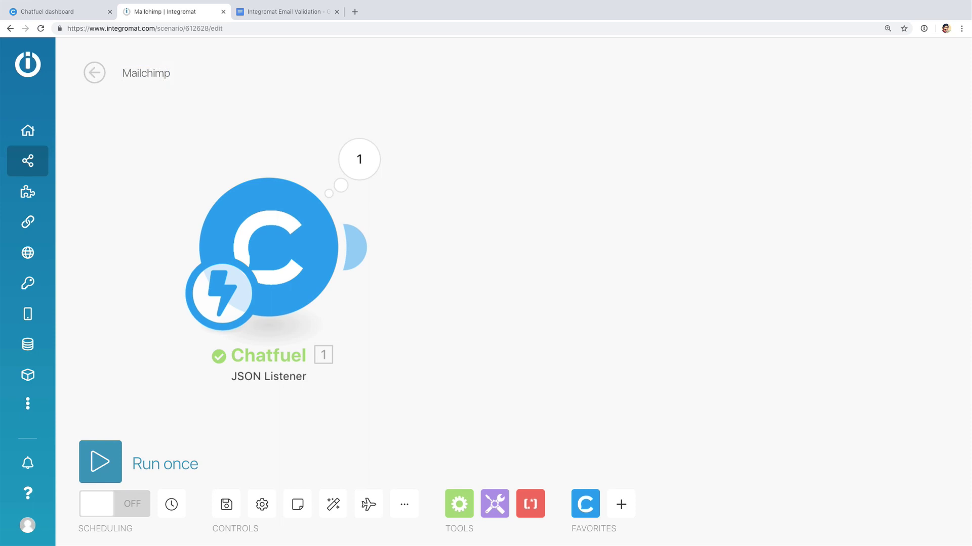
Step: Add an auto-aligned Router with two empty routes after the Chatfuel listener
left_click(460, 505)
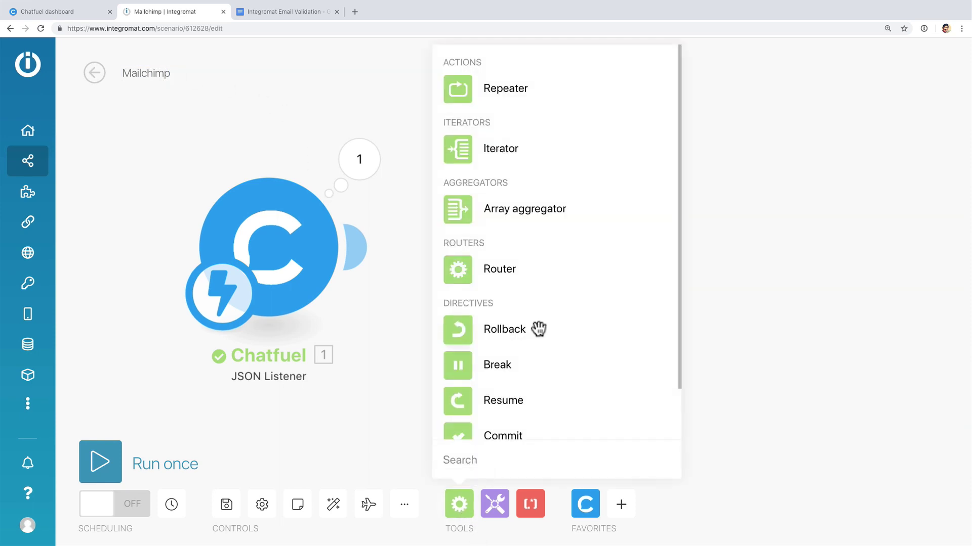
scroll(531, 311, "down", 2)
left_click(509, 215)
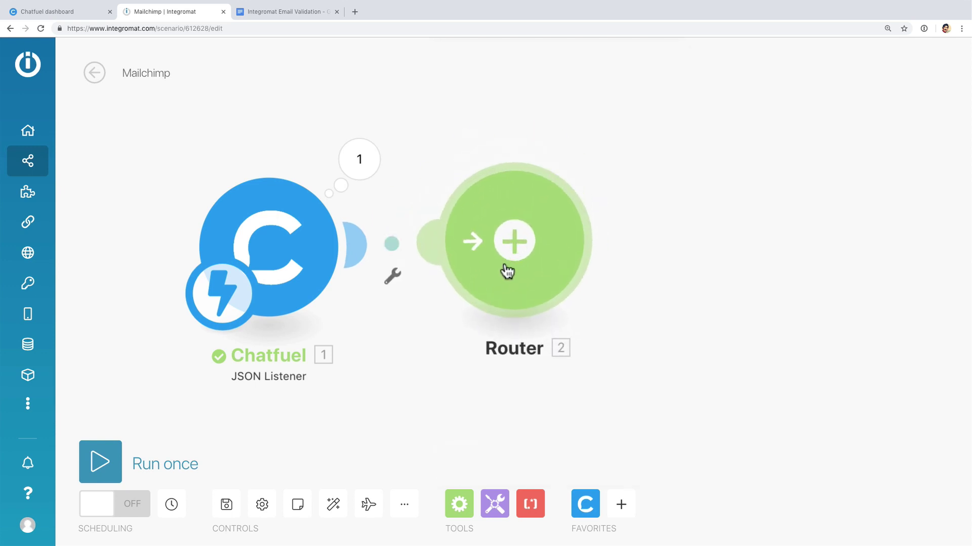
left_click(334, 505)
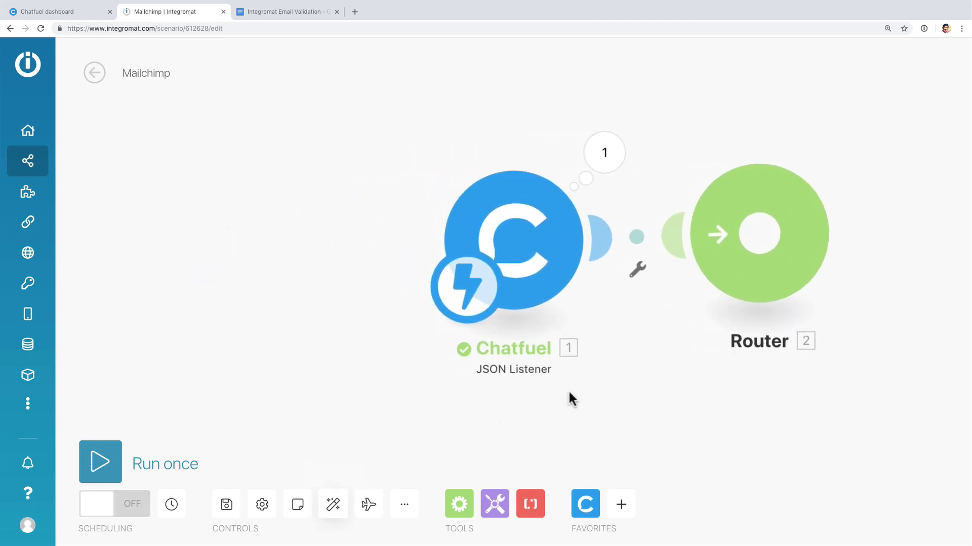
left_click_drag(656, 304, 264, 330)
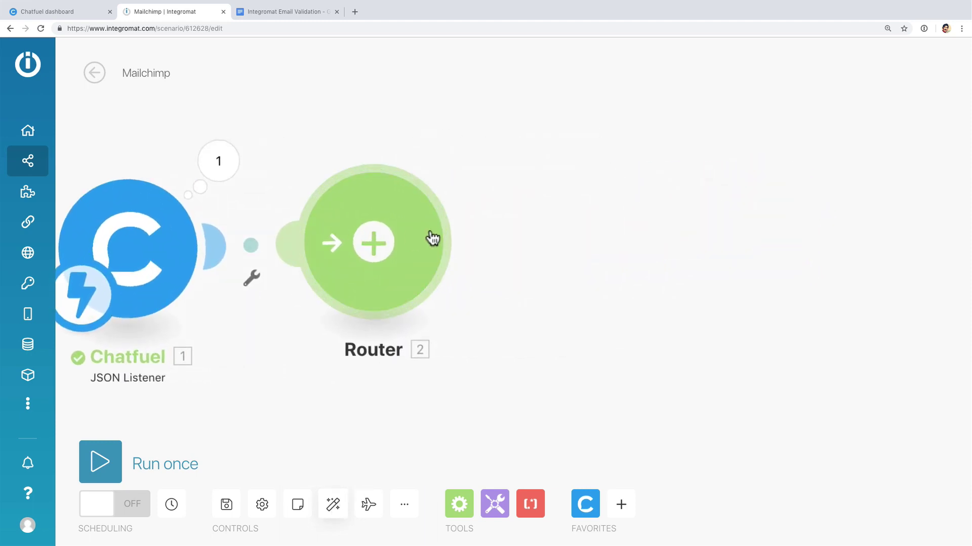
left_click(373, 244)
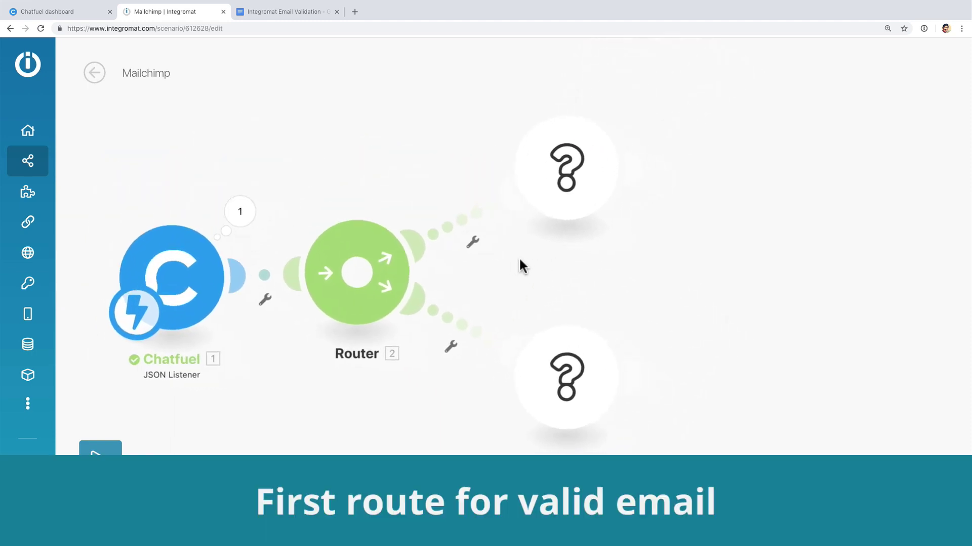
left_click(586, 175)
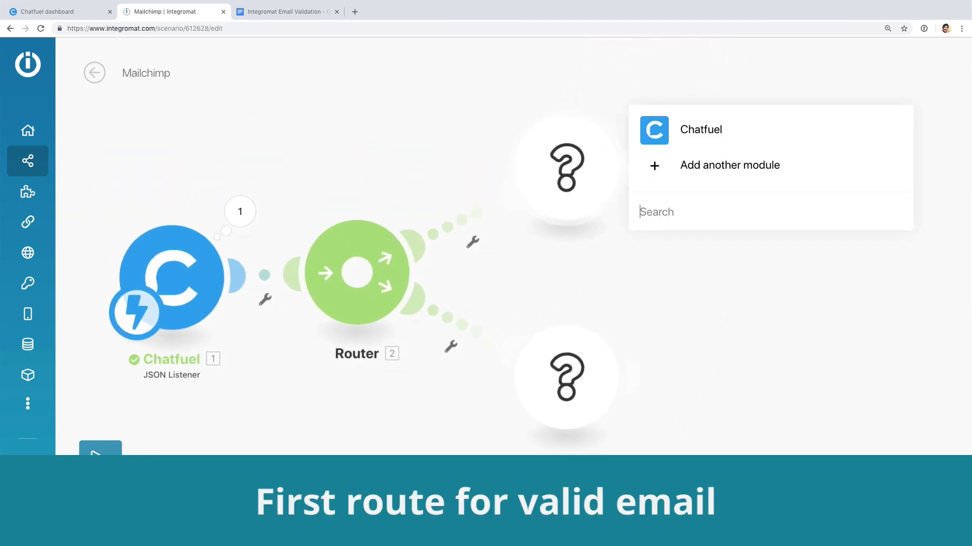
left_click(730, 165)
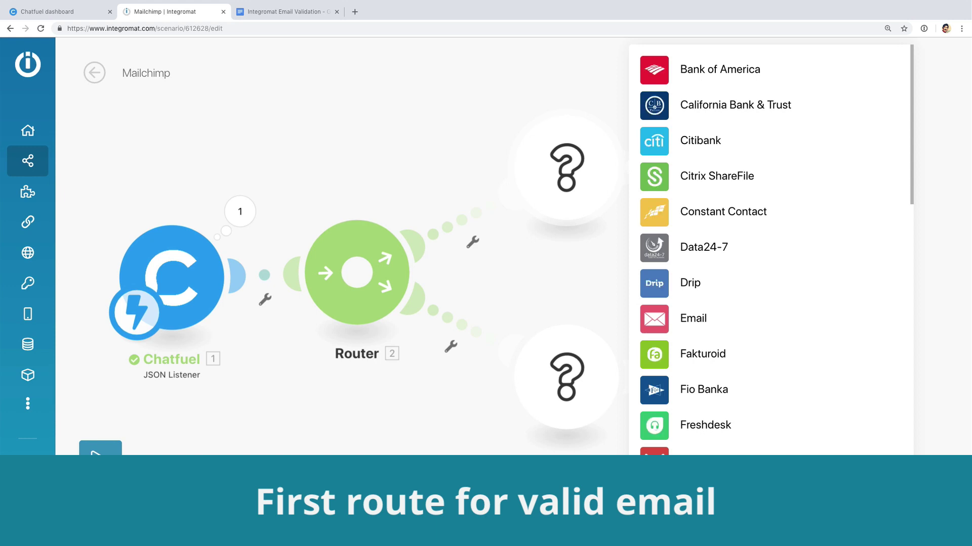
type("mailc")
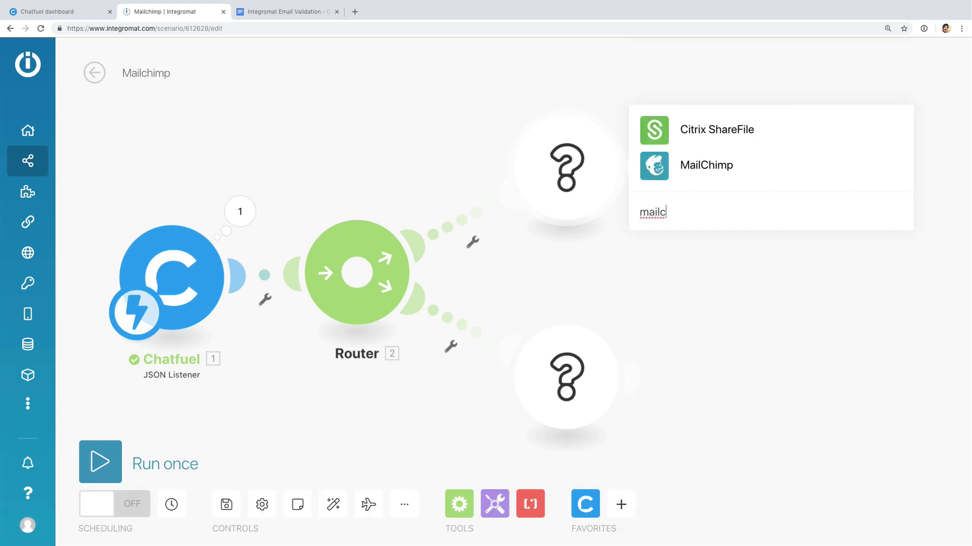
Step: Put a MailChimp 'Add/Update a subscriber' module targeting Demo List on the top route
left_click(710, 172)
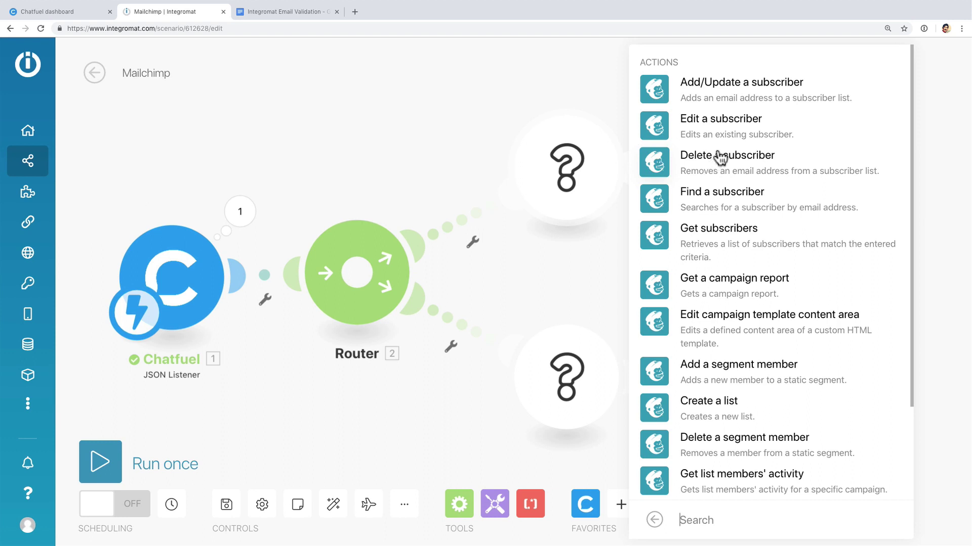
left_click(728, 89)
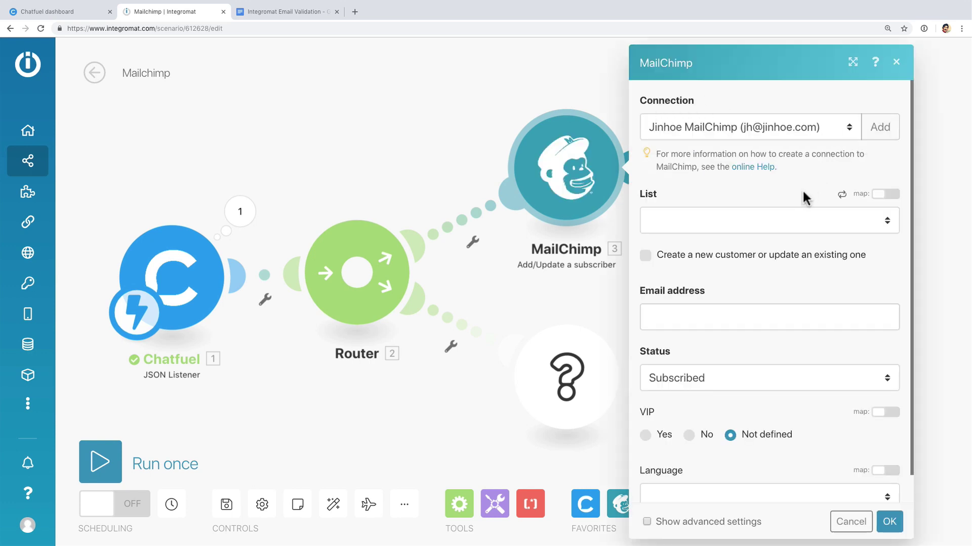
left_click(767, 219)
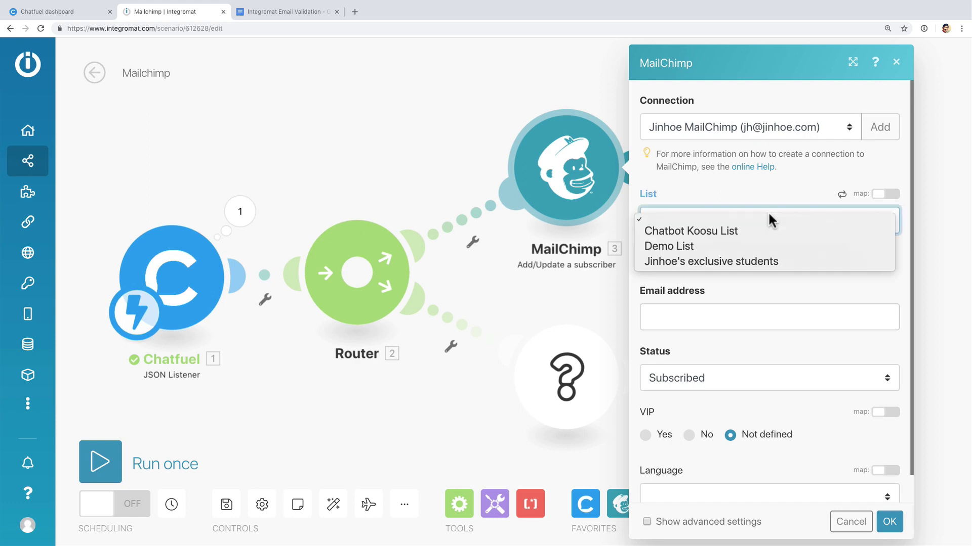
left_click(757, 245)
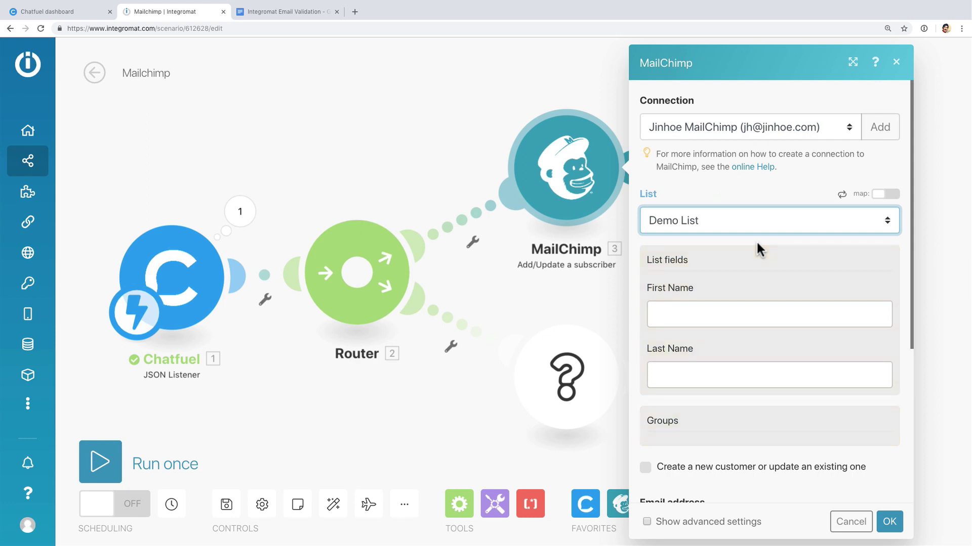
Step: Map the listener's first name, last name and userEmail into the subscriber fields and save
left_click(719, 315)
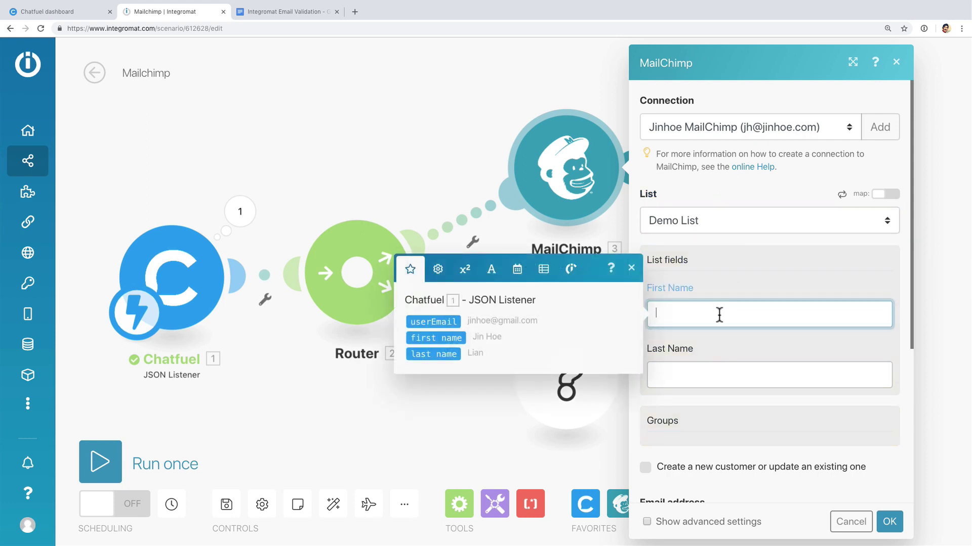
left_click(439, 338)
left_click(681, 374)
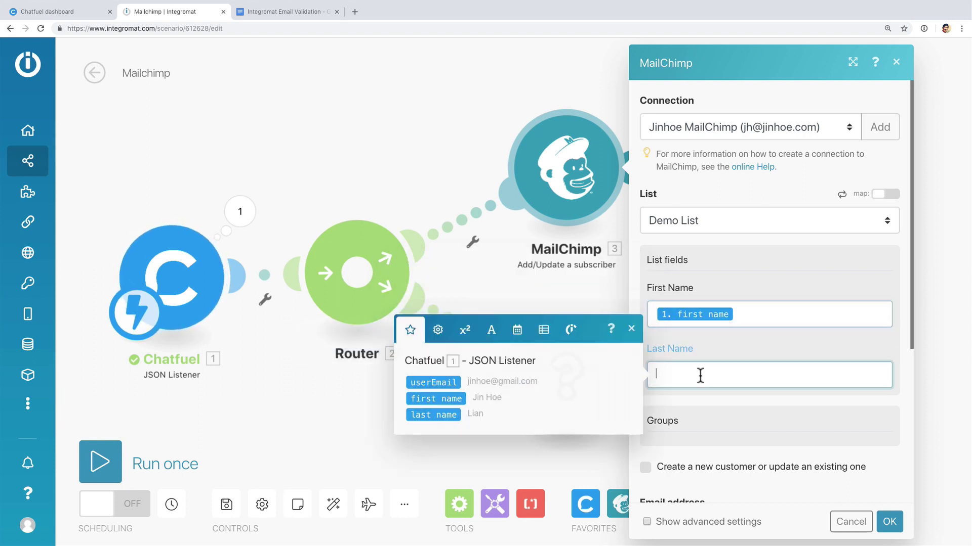
left_click(444, 416)
scroll(756, 356, "down", 3)
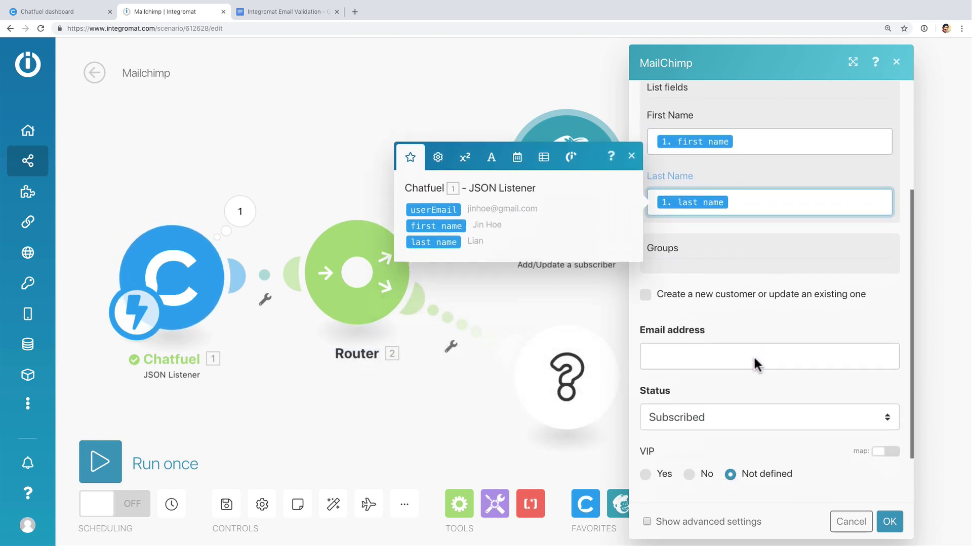
left_click(689, 331)
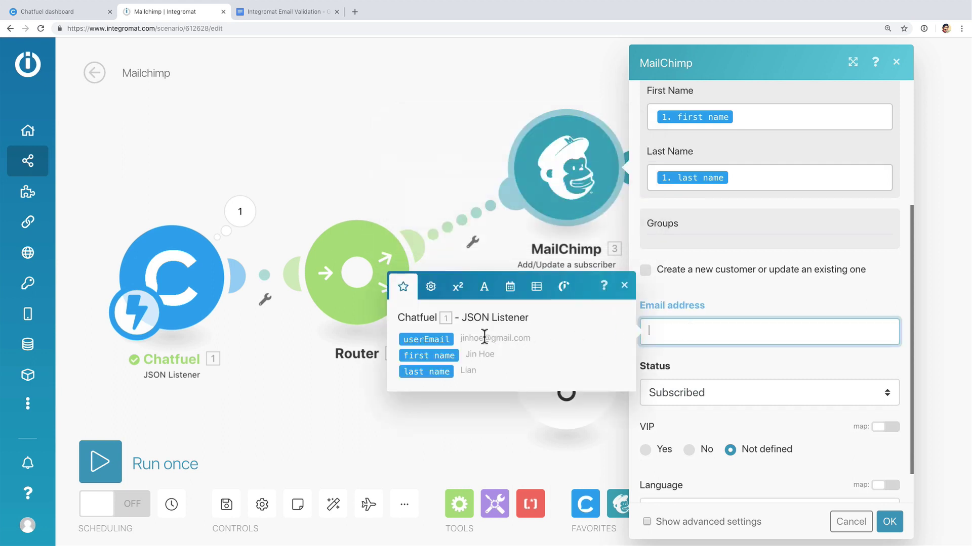
left_click(427, 339)
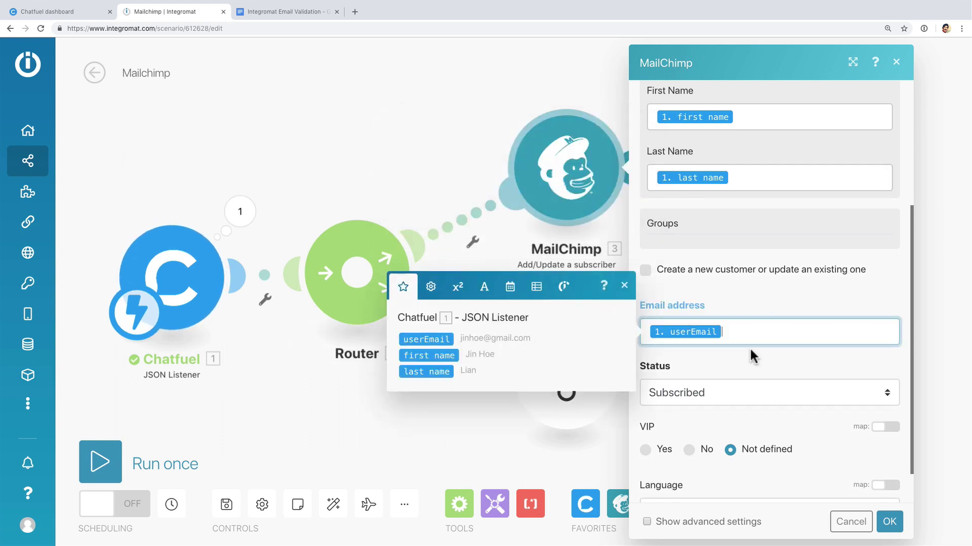
scroll(749, 348, "down", 1)
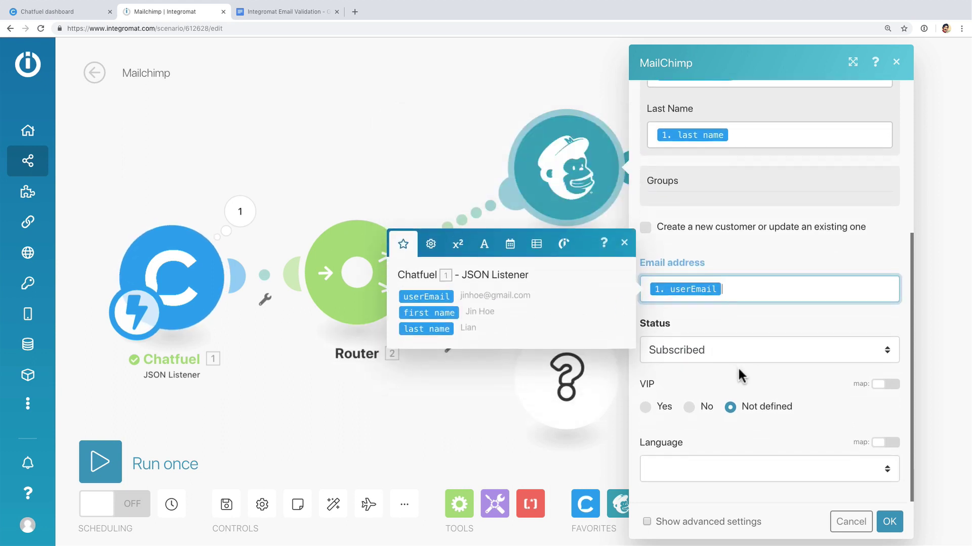
left_click(890, 522)
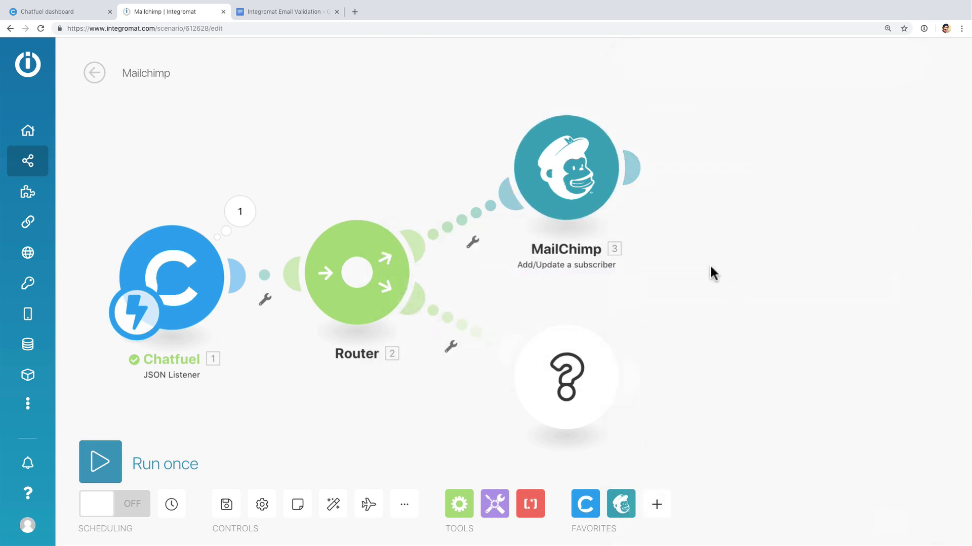
Step: Give the bottom route a Chatfuel JSON Response redirecting to the 'invalid email' block
left_click(566, 377)
left_click(695, 326)
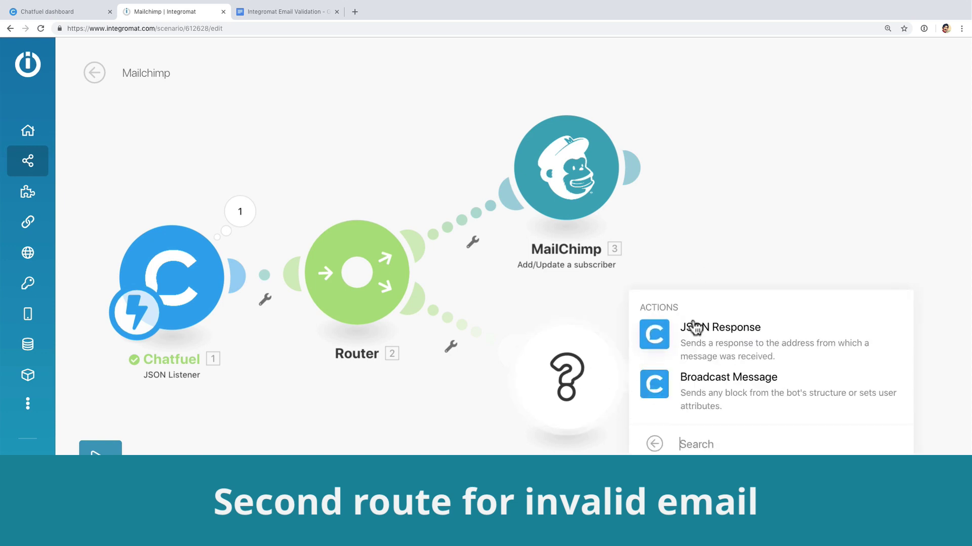
left_click(705, 329)
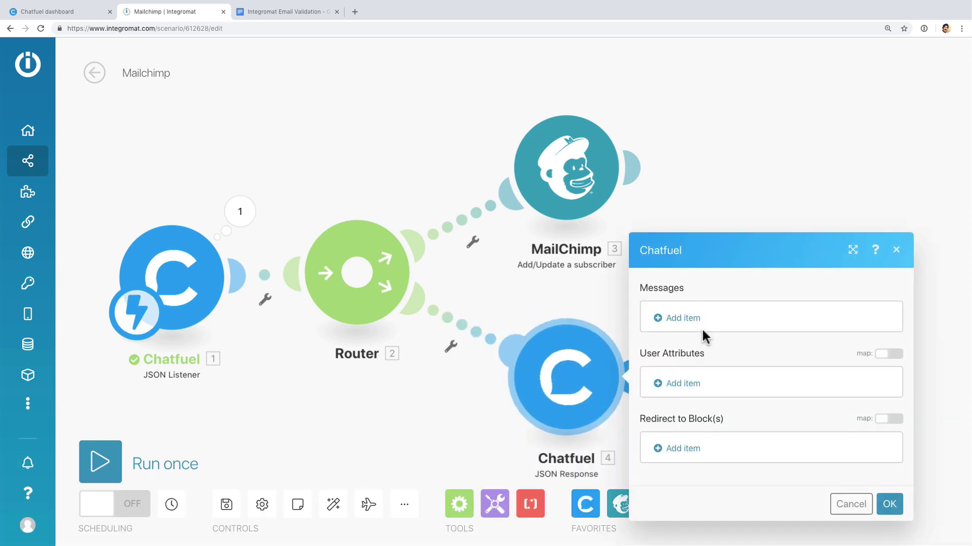
left_click(683, 449)
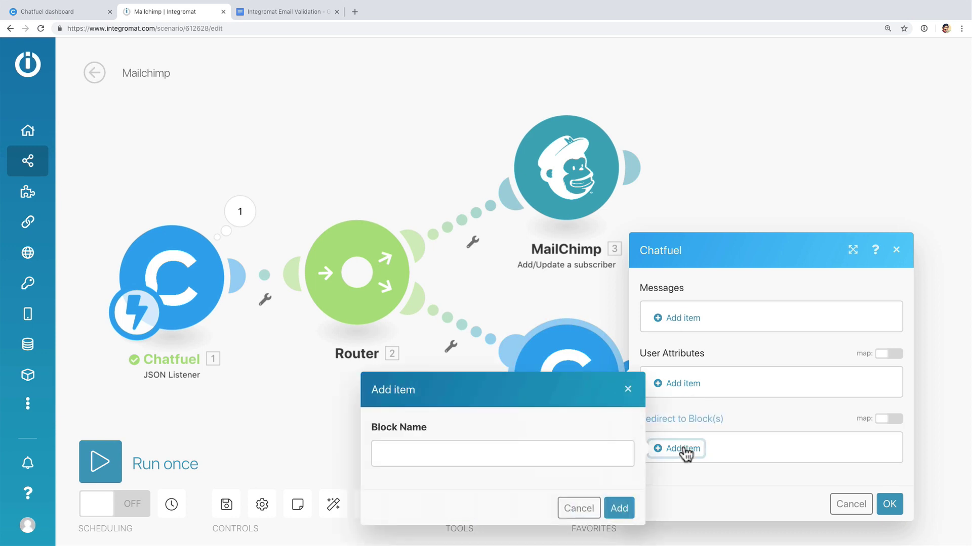
left_click(557, 454)
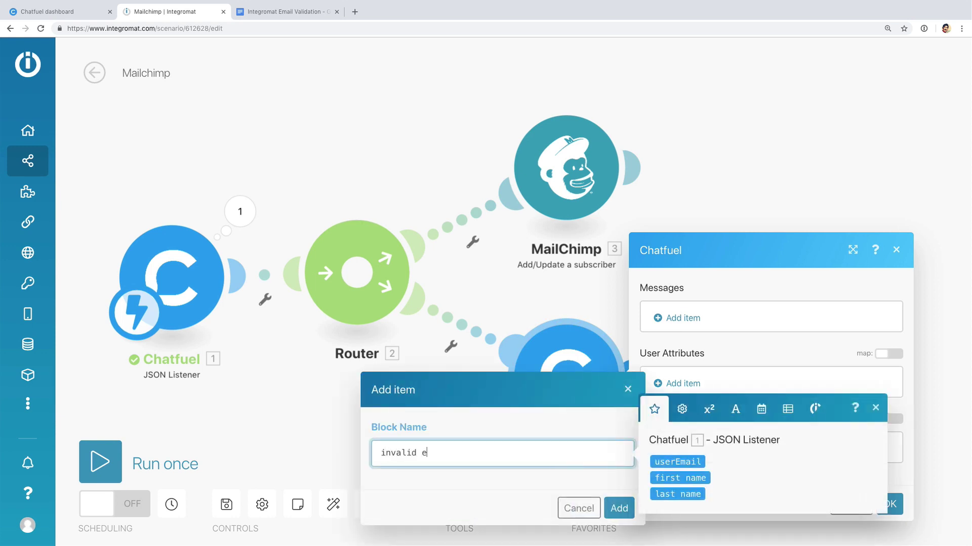
left_click(618, 508)
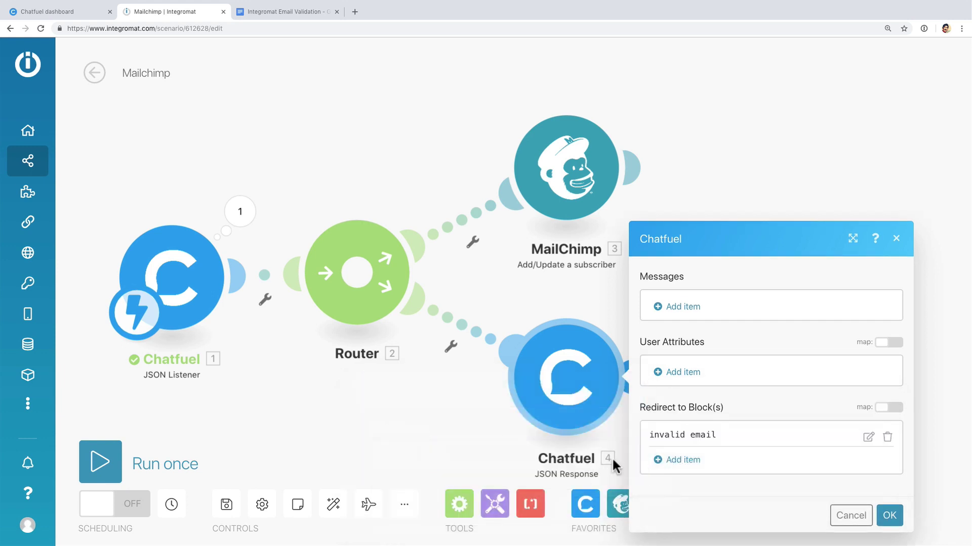
left_click(888, 514)
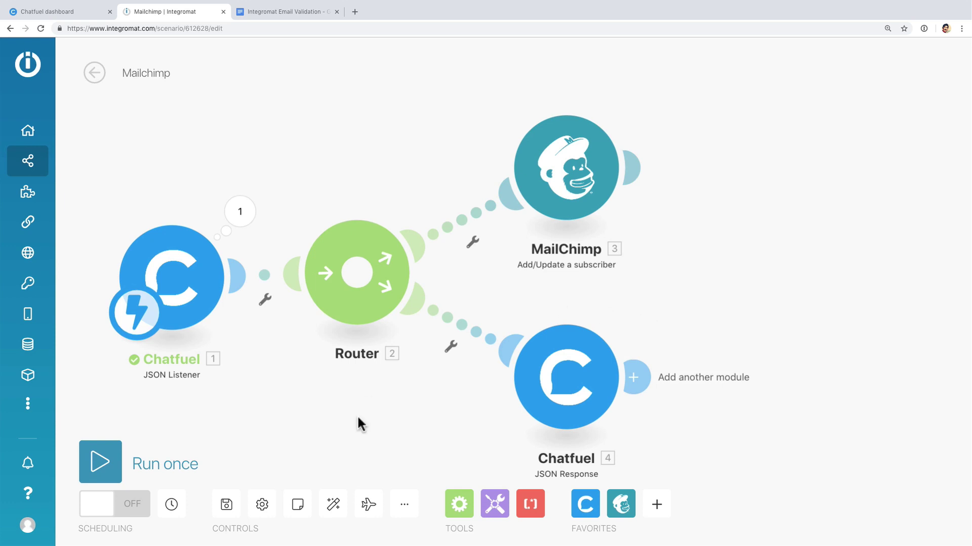
Step: Set up a 'valid email' filter on the MailChimp route with userEmail 'Matches pattern'
left_click(333, 505)
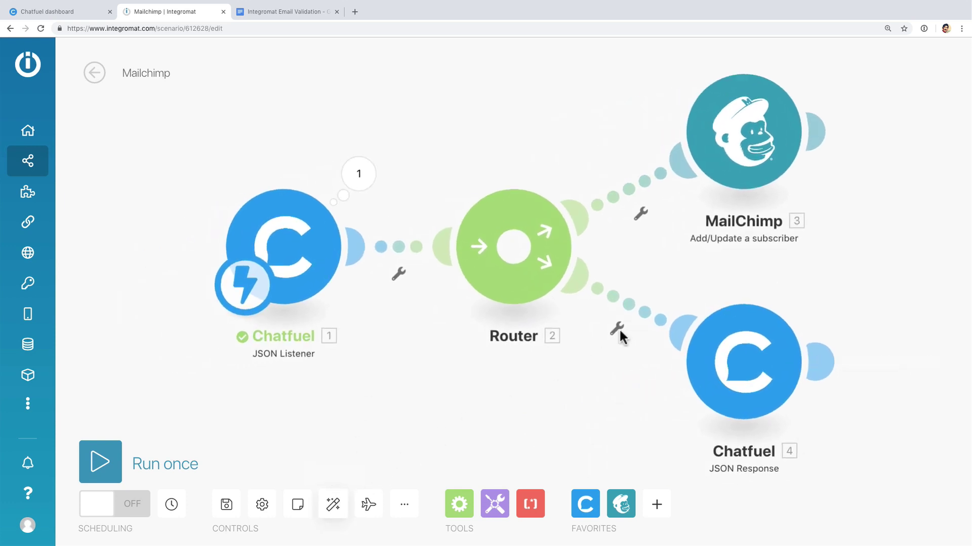
left_click(642, 219)
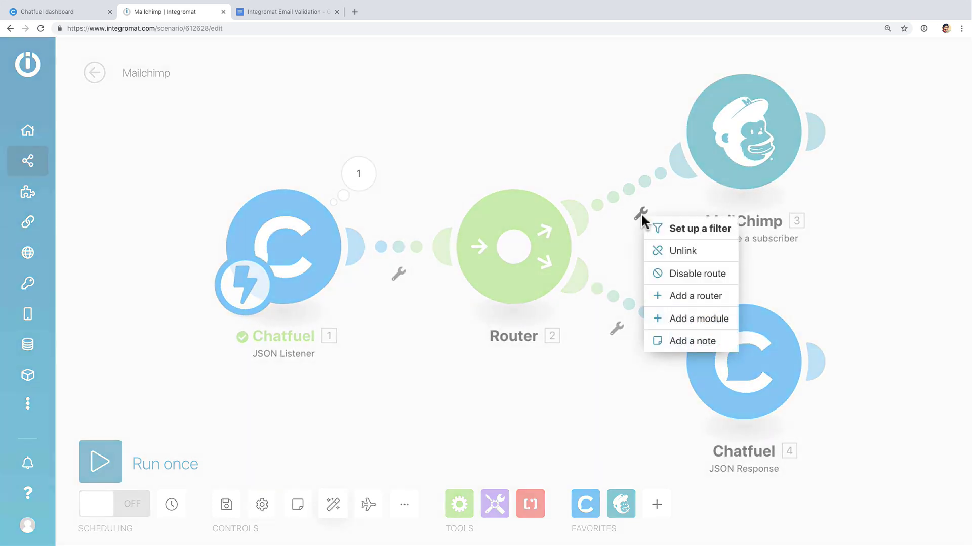
left_click(681, 229)
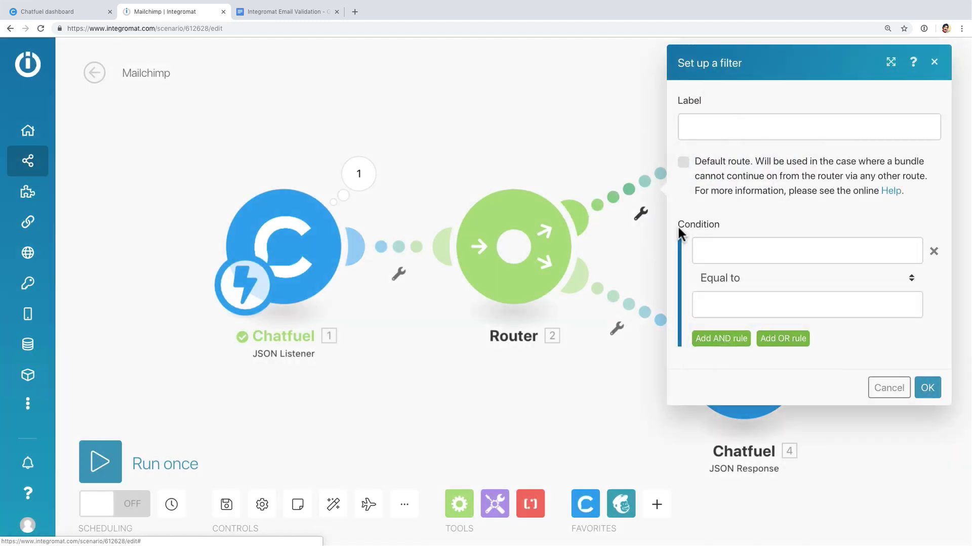
left_click(729, 125)
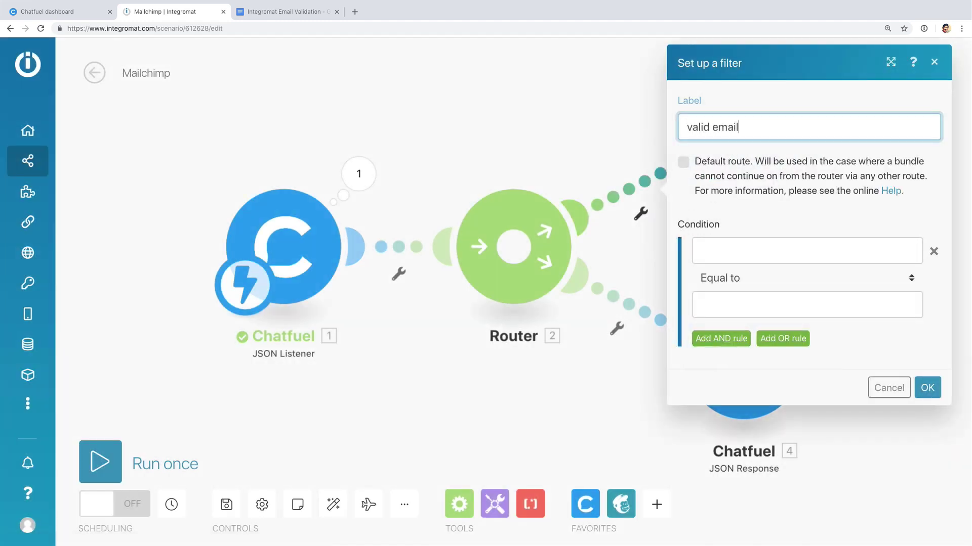
left_click(719, 249)
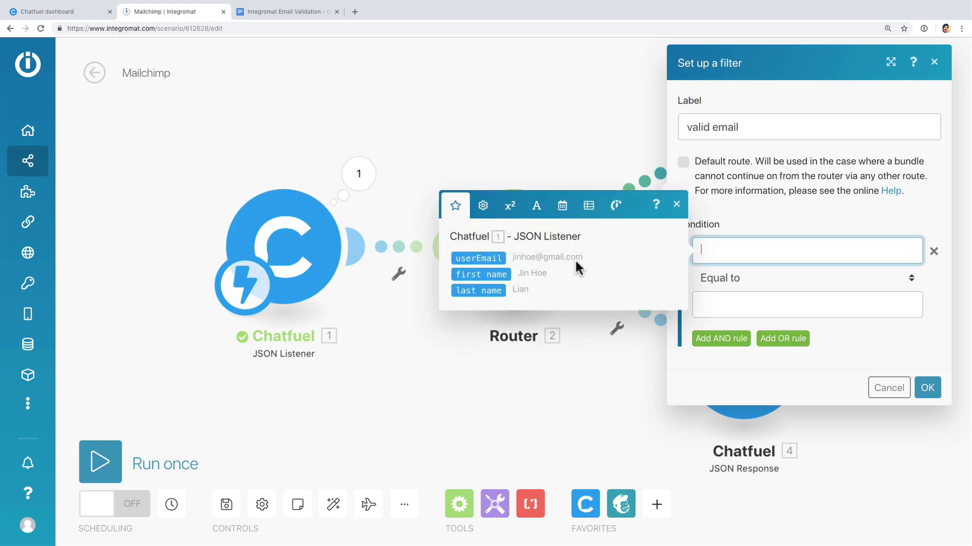
left_click(478, 258)
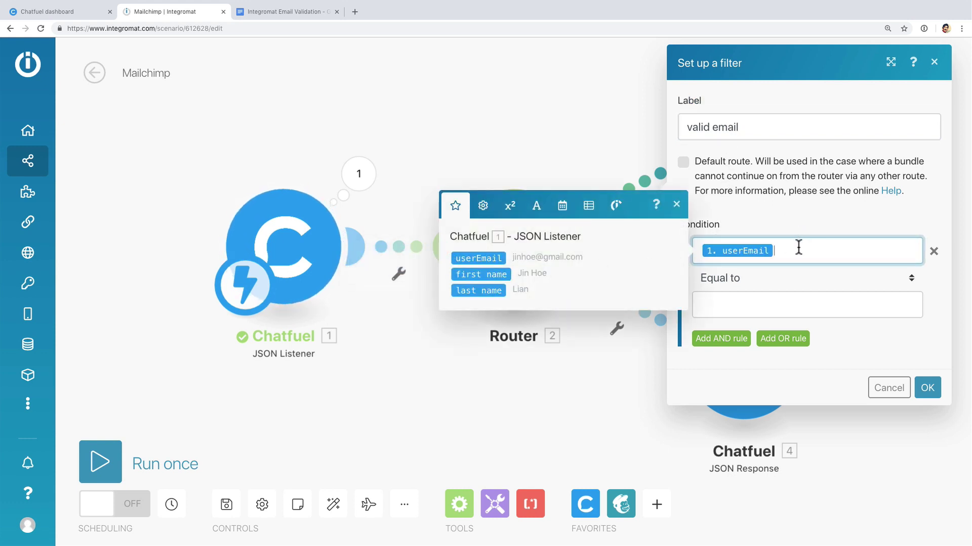
left_click(791, 233)
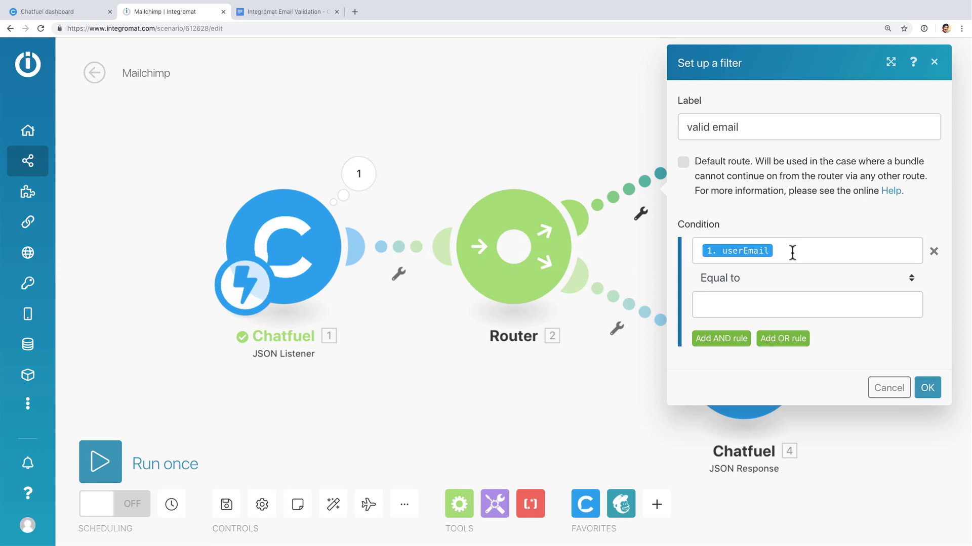
left_click(782, 277)
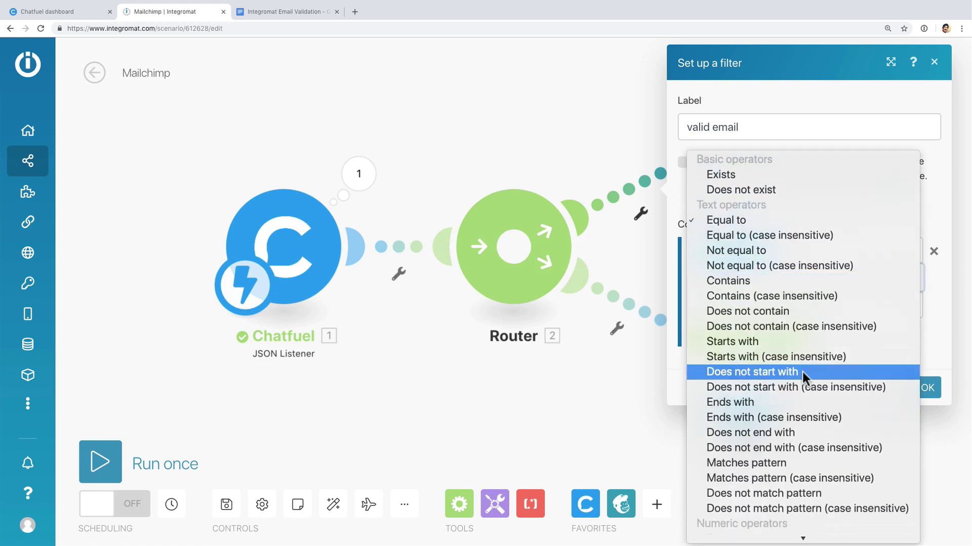
left_click(759, 464)
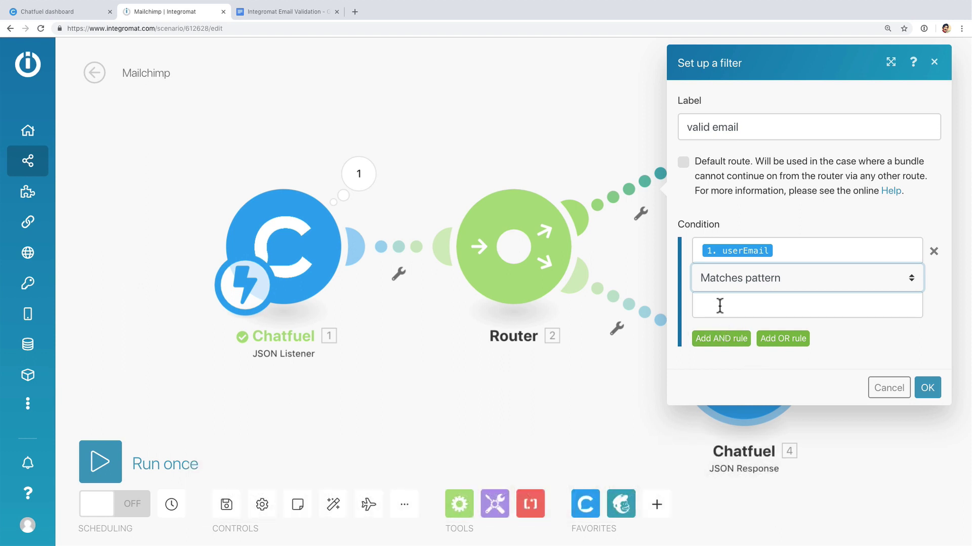
Step: Copy the email regular expression from the email validation Google Doc
left_click(719, 305)
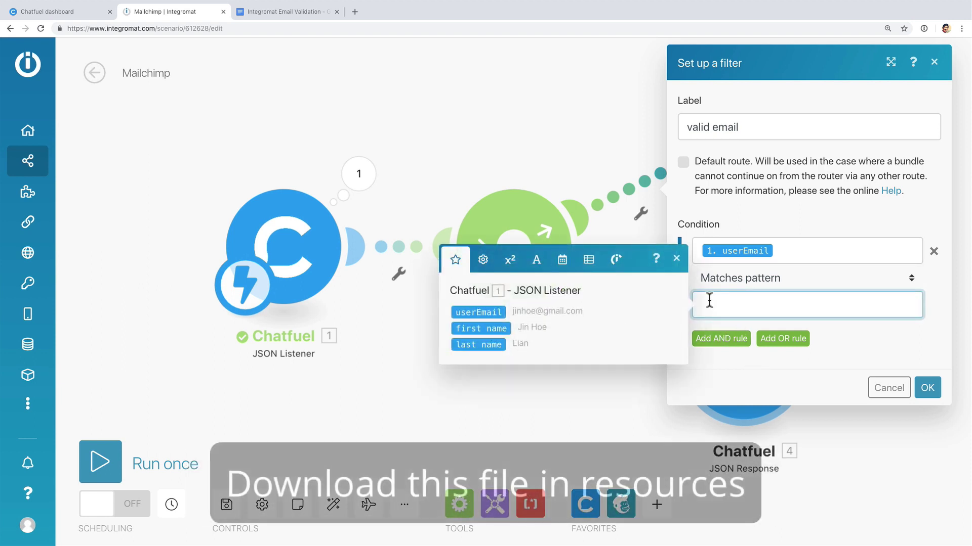
left_click(284, 12)
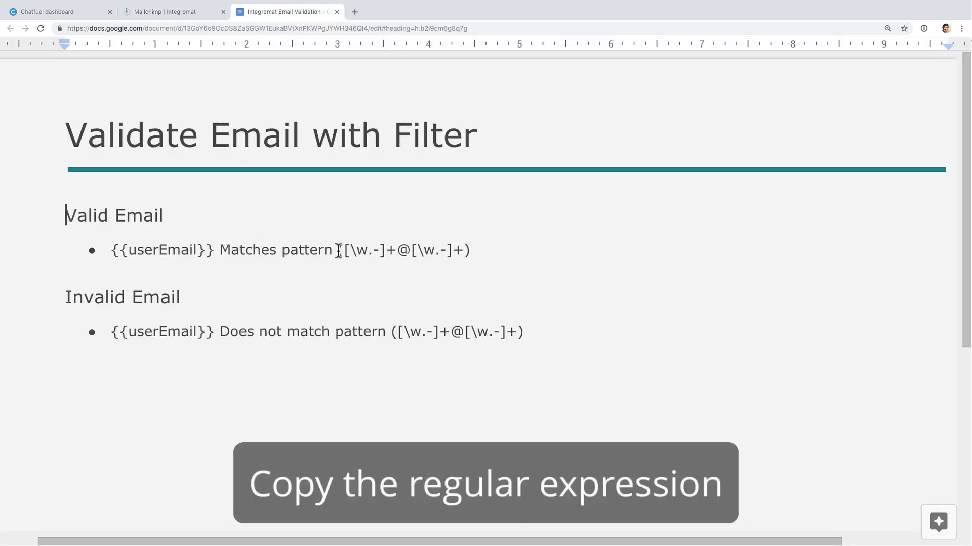
left_click(338, 250)
left_click_drag(338, 250, 471, 251)
key("ctrl+c")
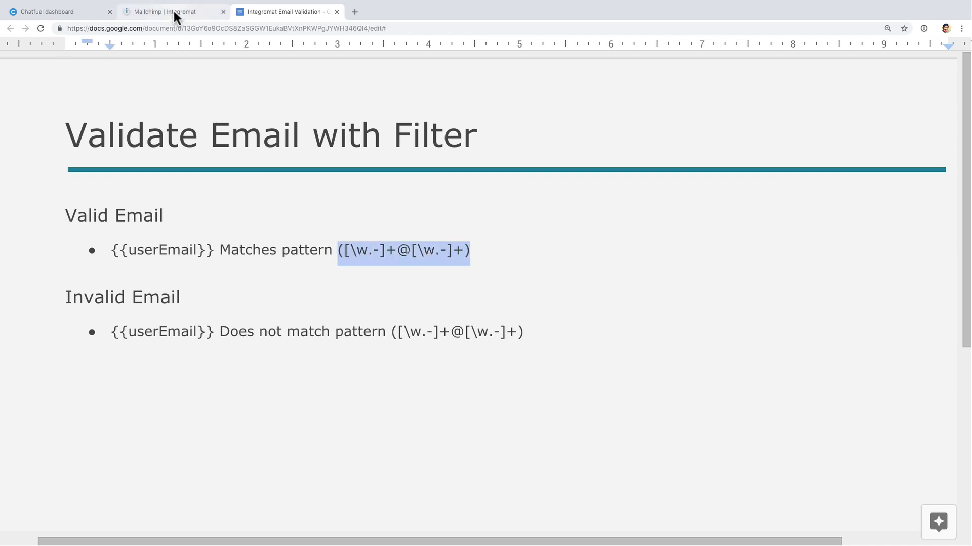
Step: Paste the regex [\w.-]+@[\w.-]+ as the pattern and save the valid email filter
left_click(173, 10)
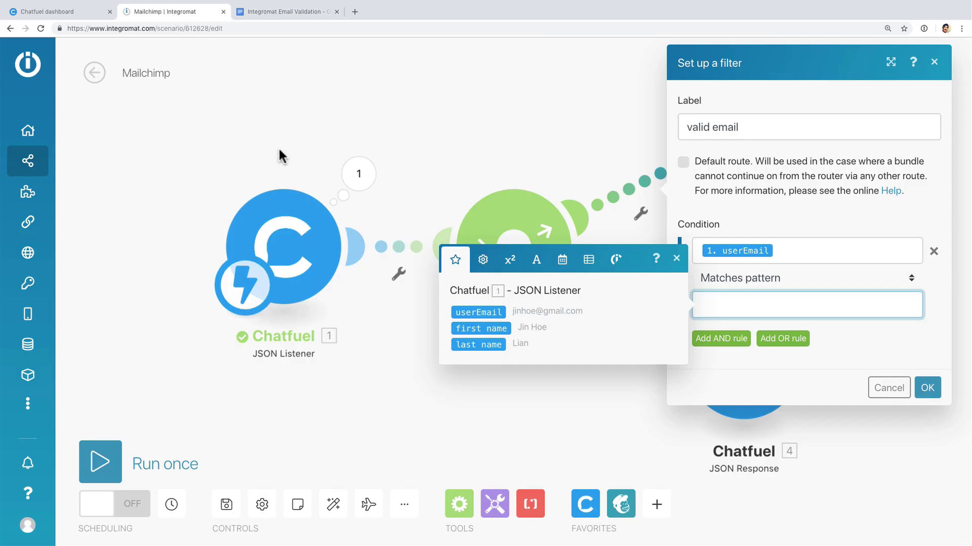
key("ctrl+v")
left_click(868, 340)
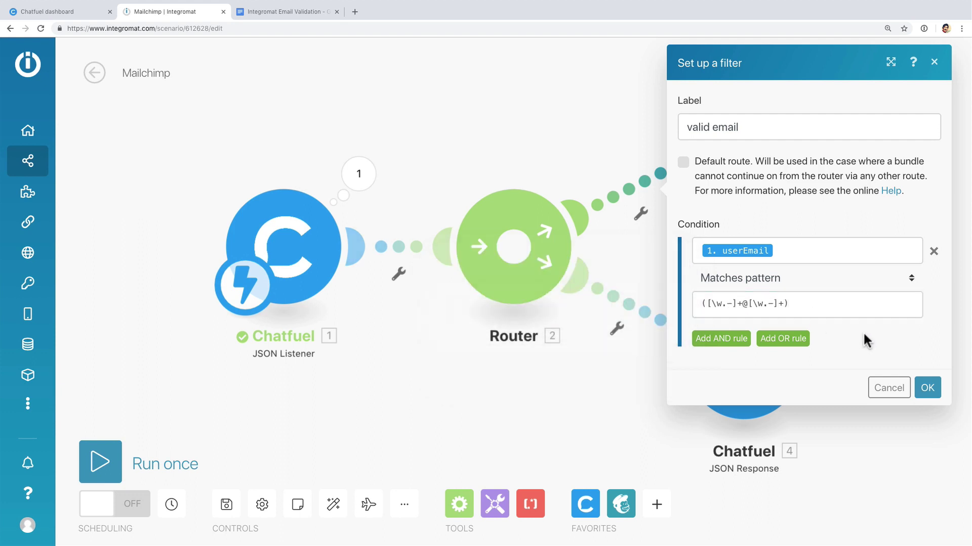
left_click(927, 388)
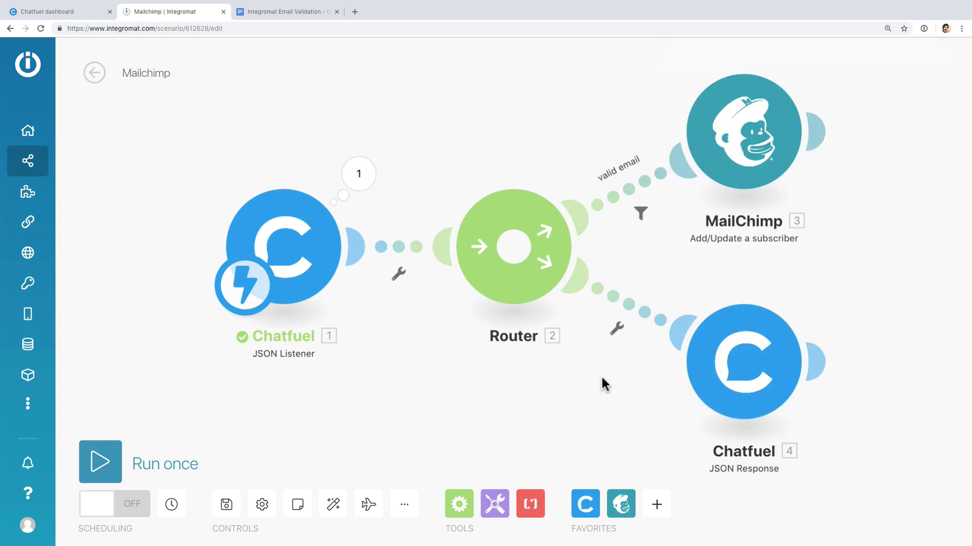
Step: Set up an 'invalid email' filter on the Chatfuel route with userEmail 'Does not match pattern'
left_click(616, 331)
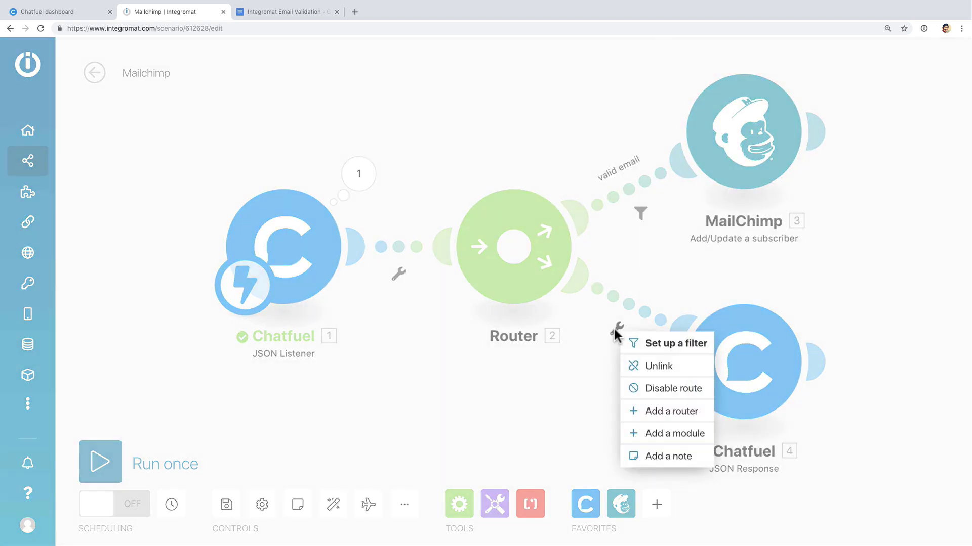
left_click(676, 343)
left_click(704, 207)
type("invalid email")
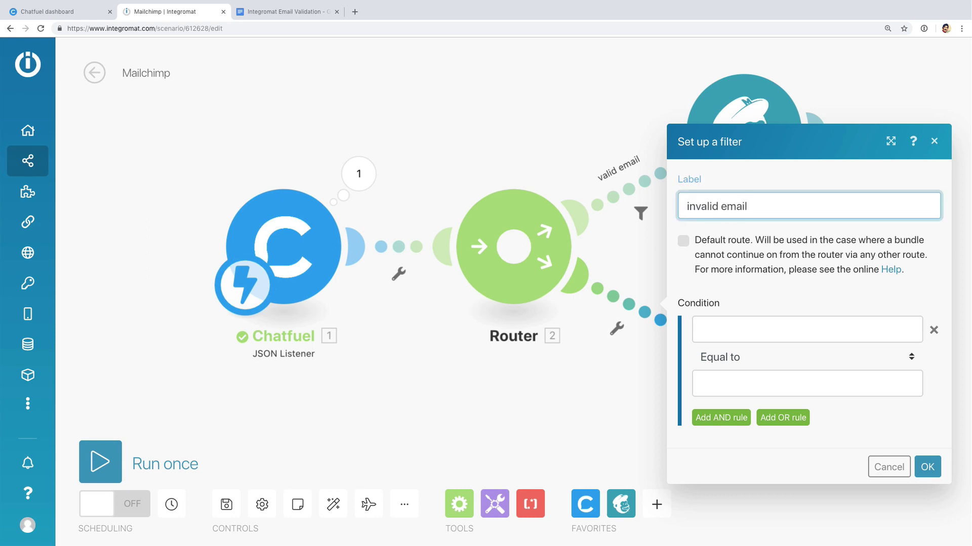
left_click(723, 328)
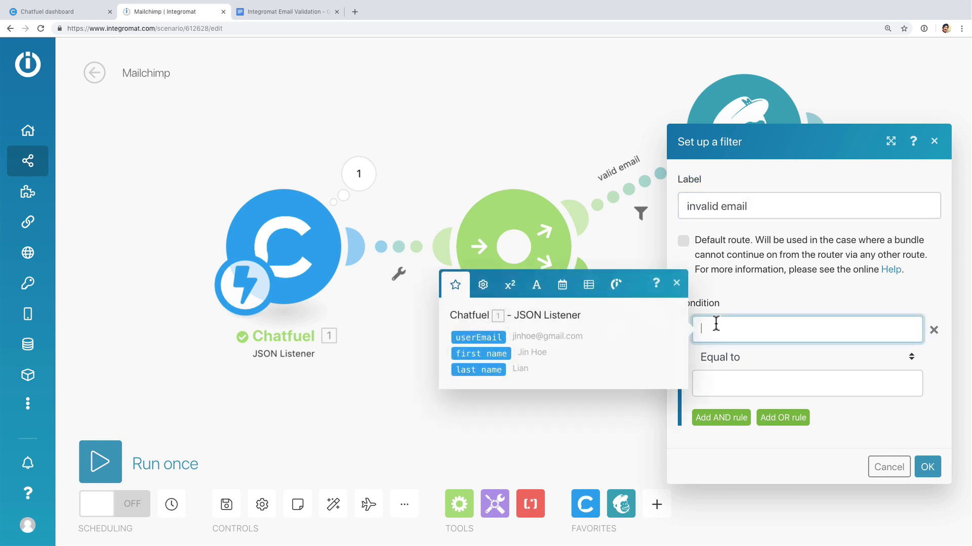
left_click(481, 334)
left_click(750, 357)
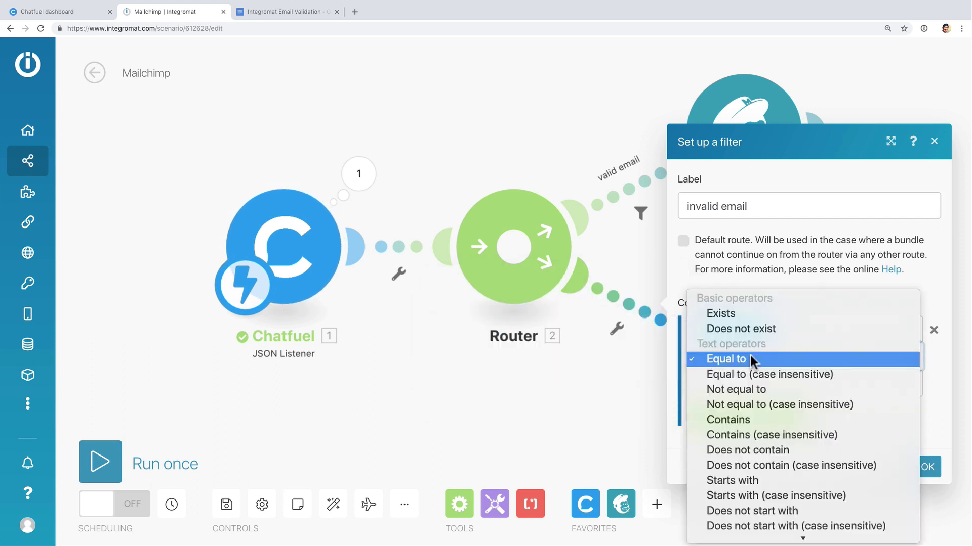
scroll(750, 356, "down", 3)
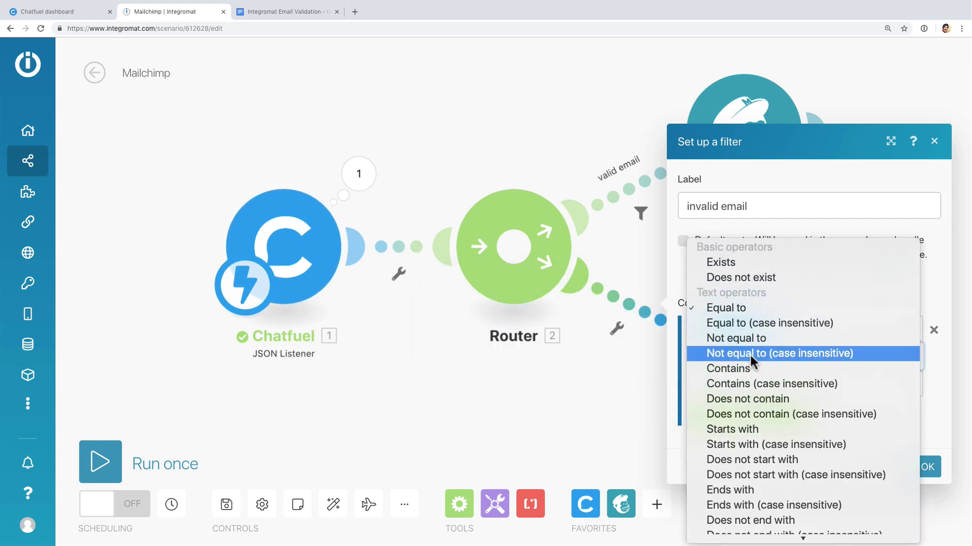
scroll(749, 356, "down", 3)
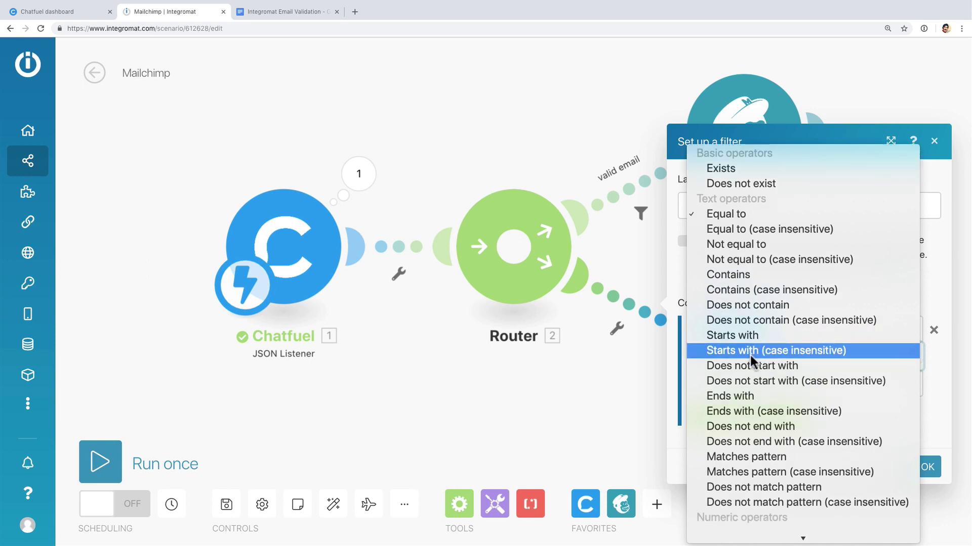
left_click(789, 487)
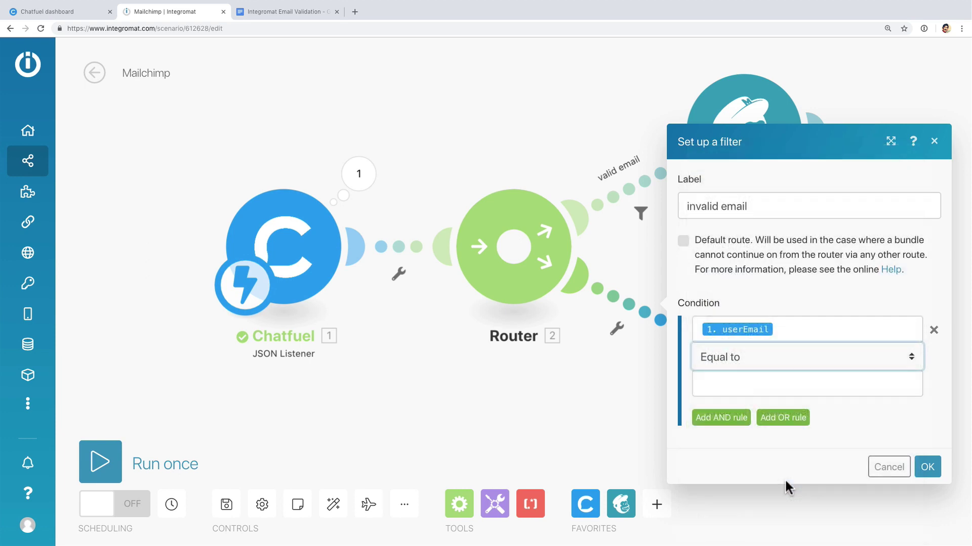
Step: Paste the email regex as the pattern and save the invalid email filter
left_click(744, 386)
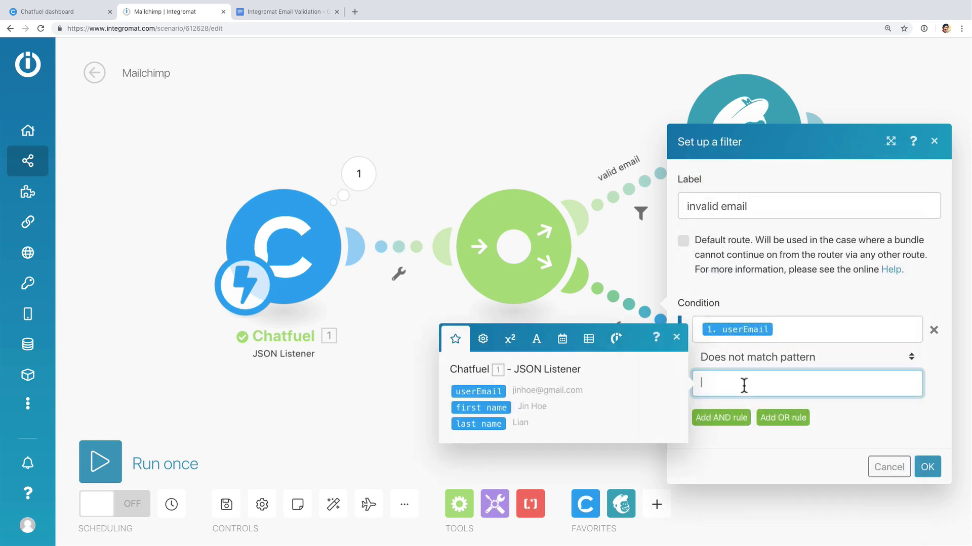
key("ctrl+v")
left_click(865, 440)
left_click(927, 467)
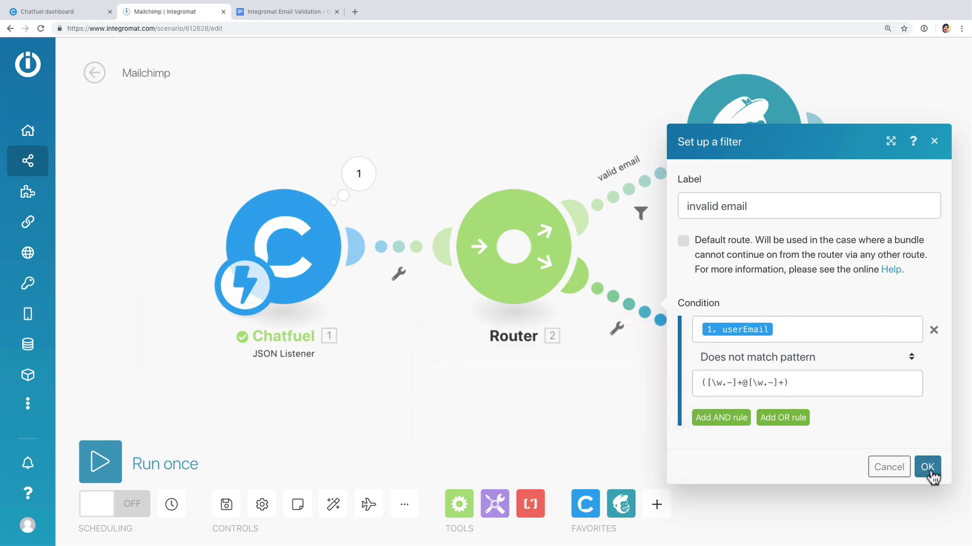
left_click(928, 467)
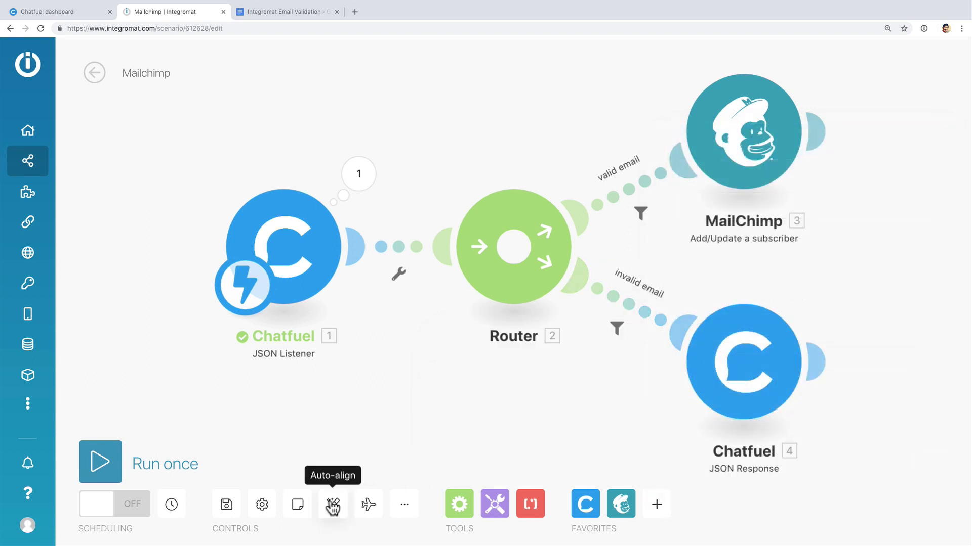
left_click(227, 505)
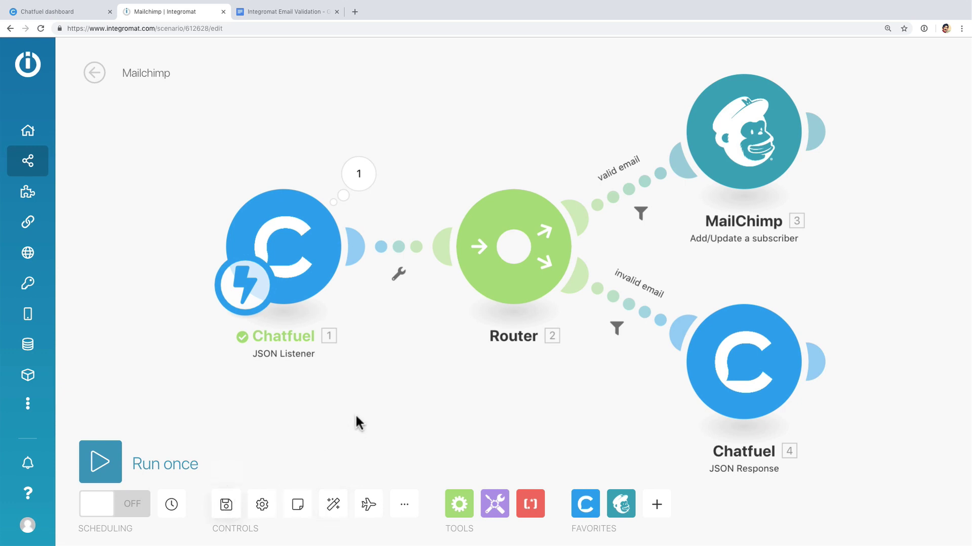
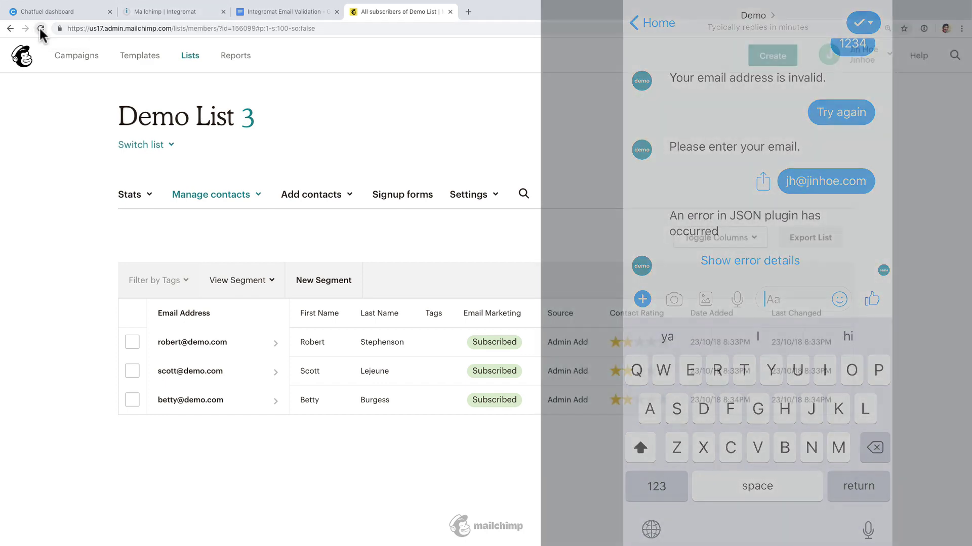
Step: Reload Mailchimp Demo List to show the new Integromat subscriber, then return to Chatfuel
left_click(41, 28)
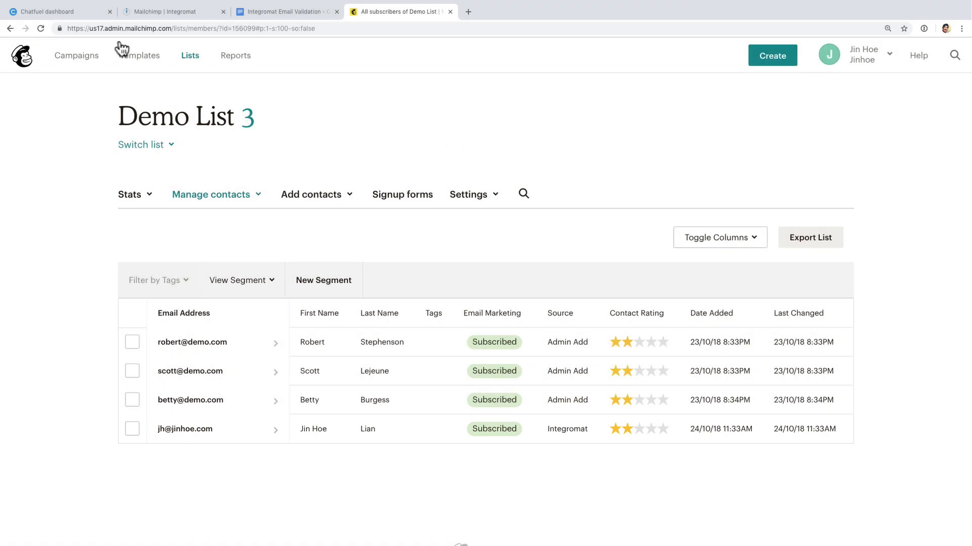
left_click(62, 12)
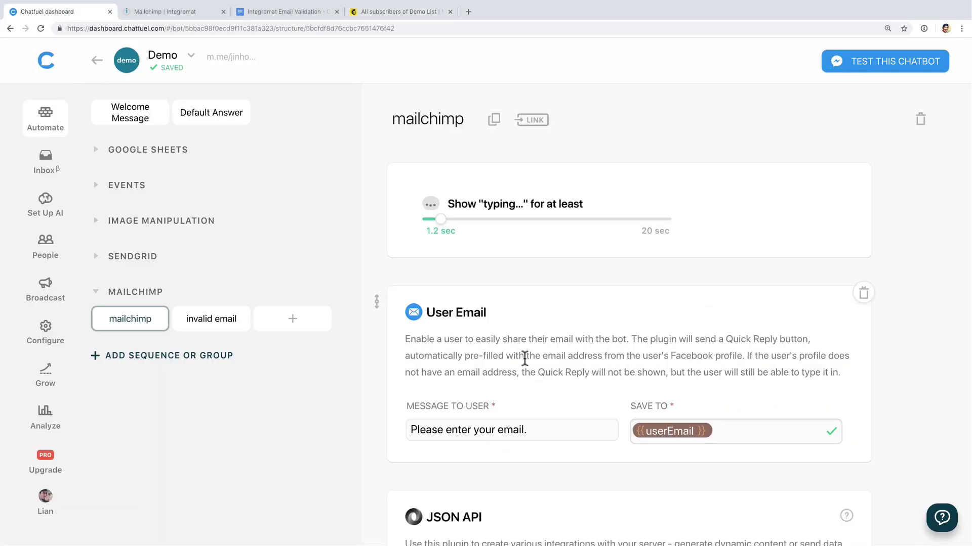
scroll(523, 363, "down", 5)
scroll(516, 361, "down", 2)
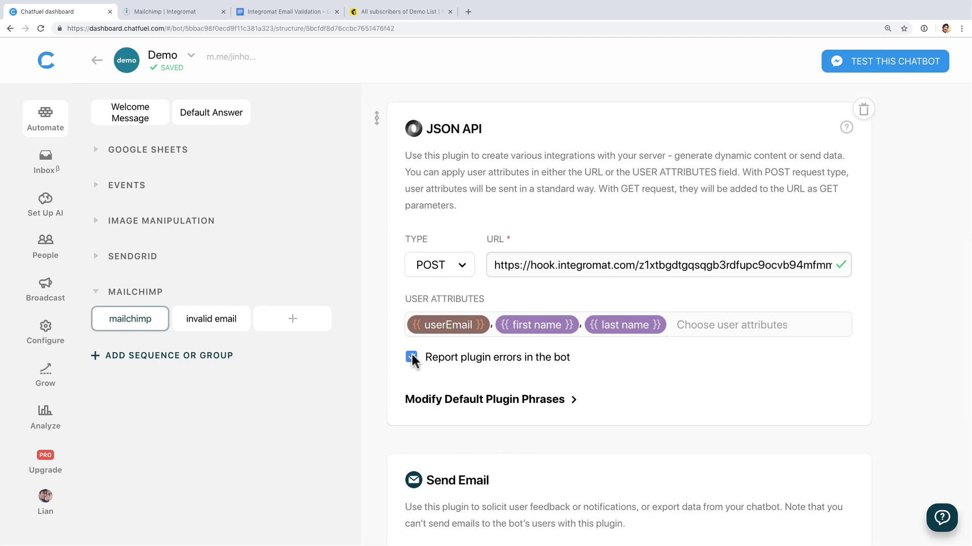